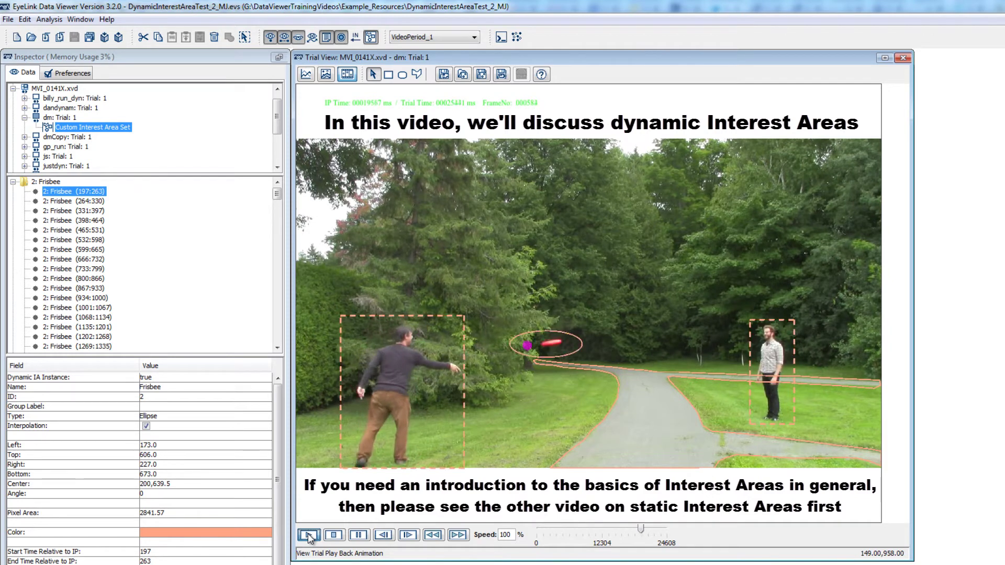
Pause the video trial so the Frisbee ellipse instance (197–263) stays outlined.
left_click(359, 535)
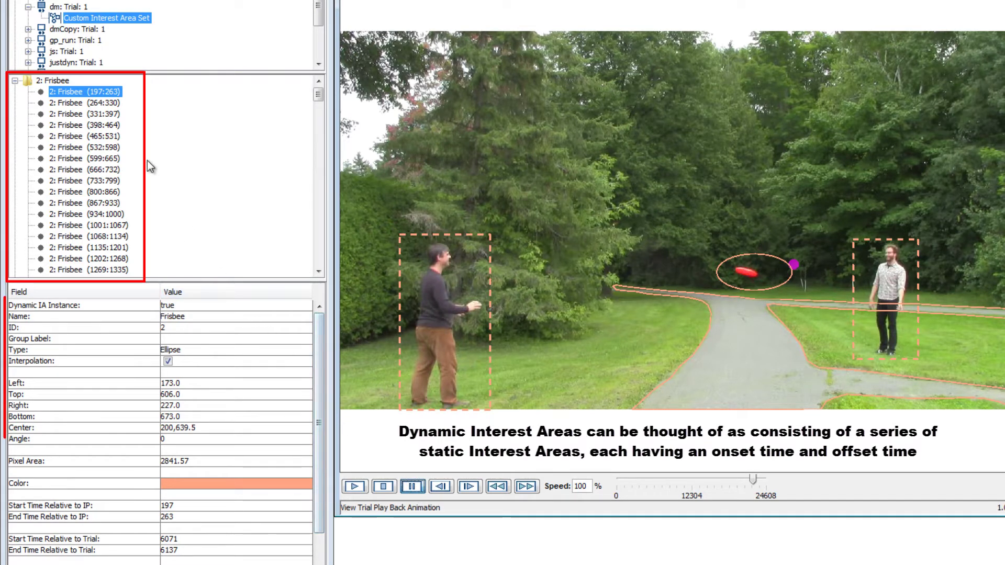
left_click(107, 104)
left_click(106, 115)
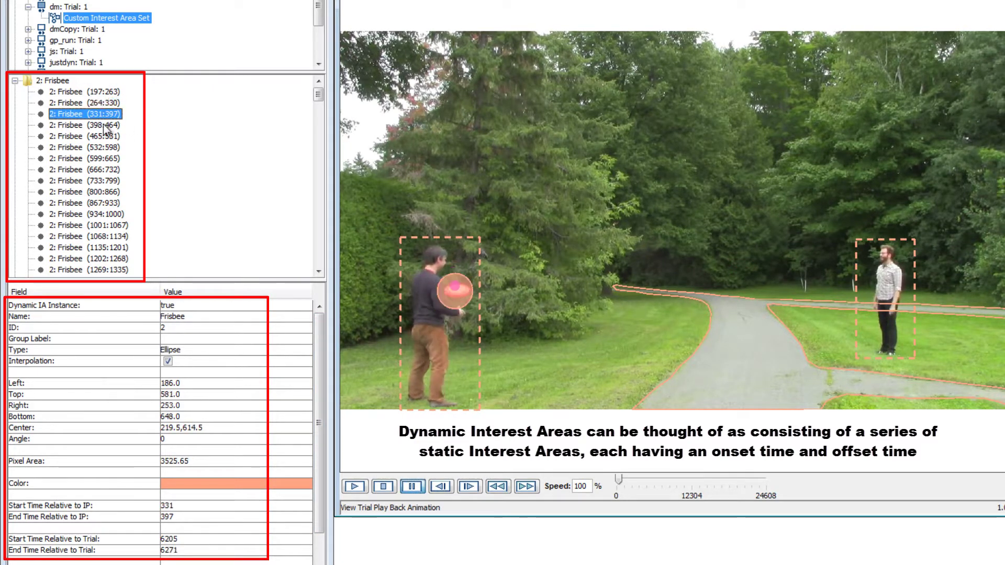
left_click(107, 125)
left_click(105, 138)
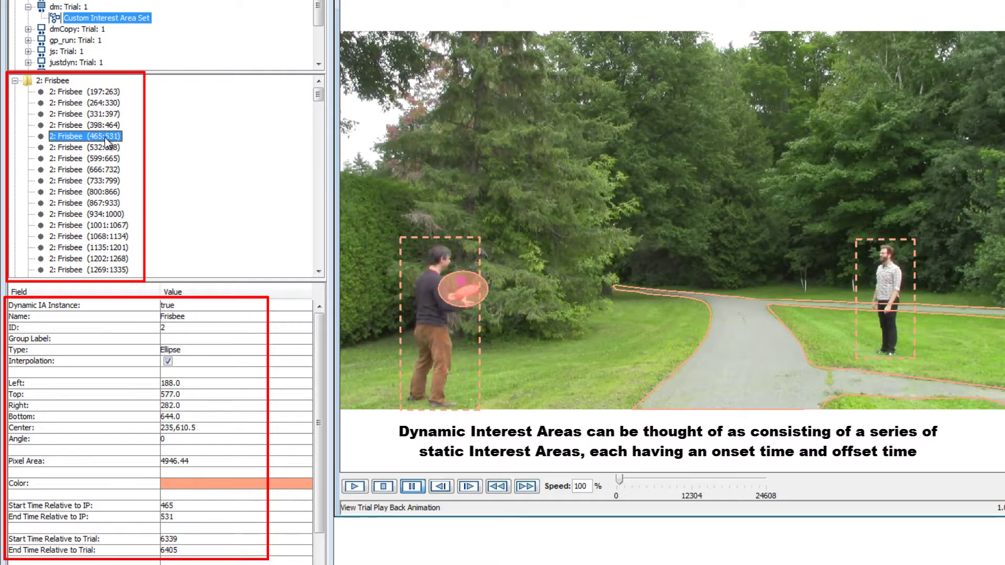
left_click(107, 148)
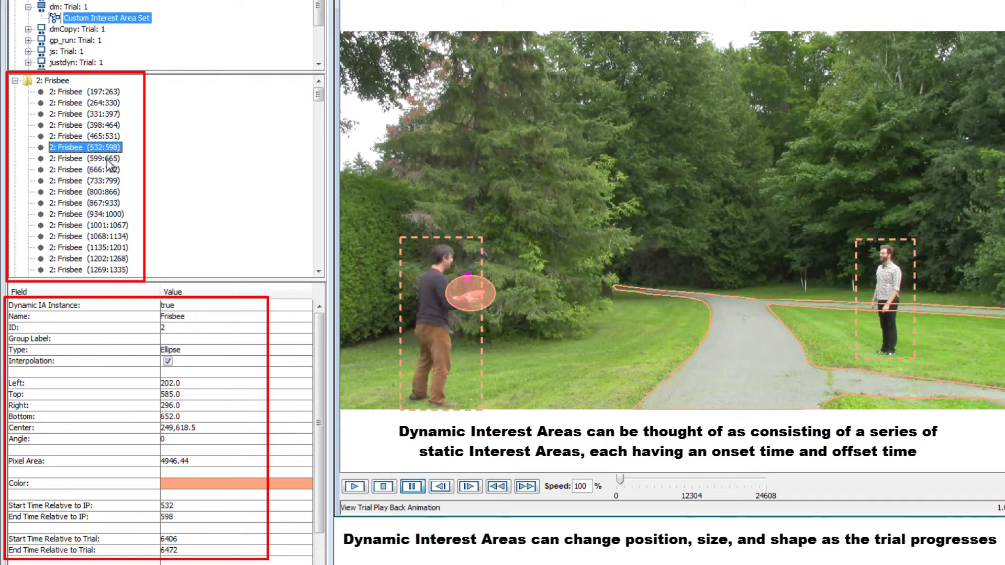
left_click(107, 159)
left_click(105, 172)
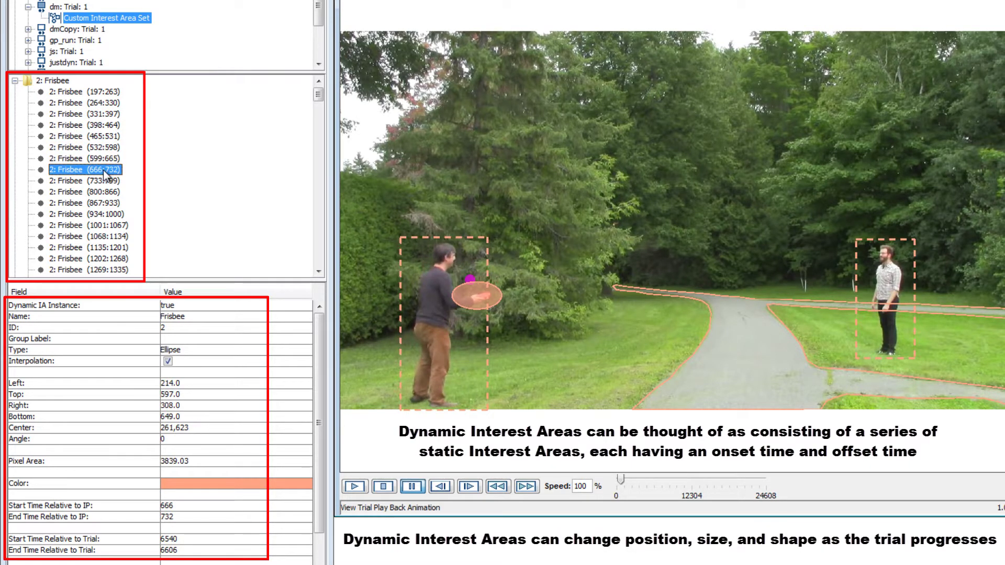
left_click(106, 182)
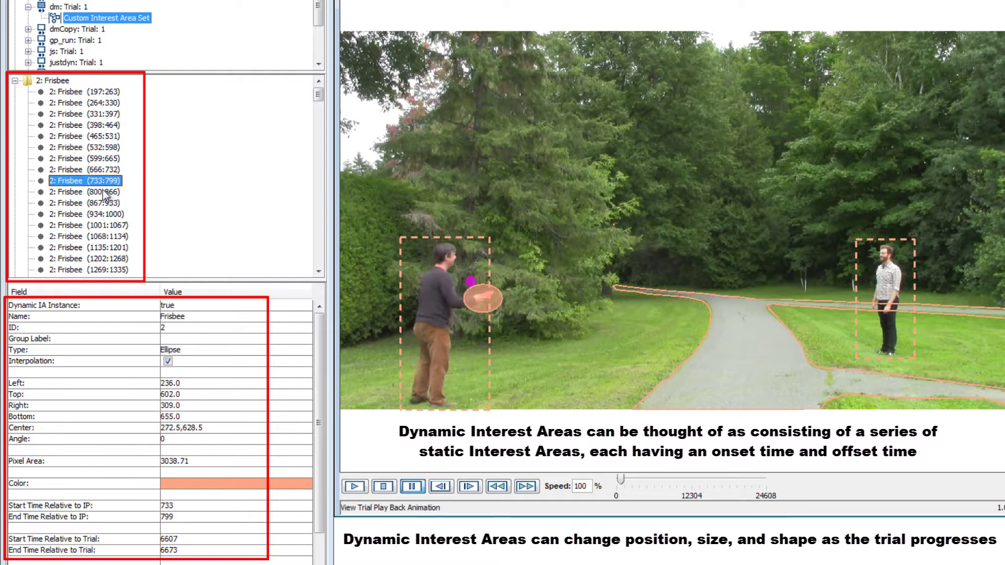
left_click(107, 193)
left_click(105, 204)
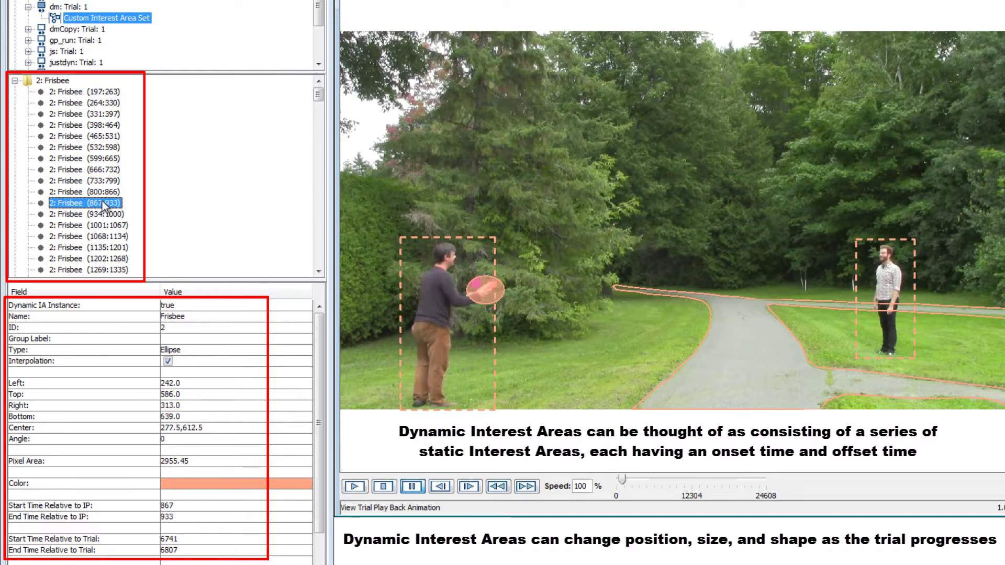
left_click(105, 215)
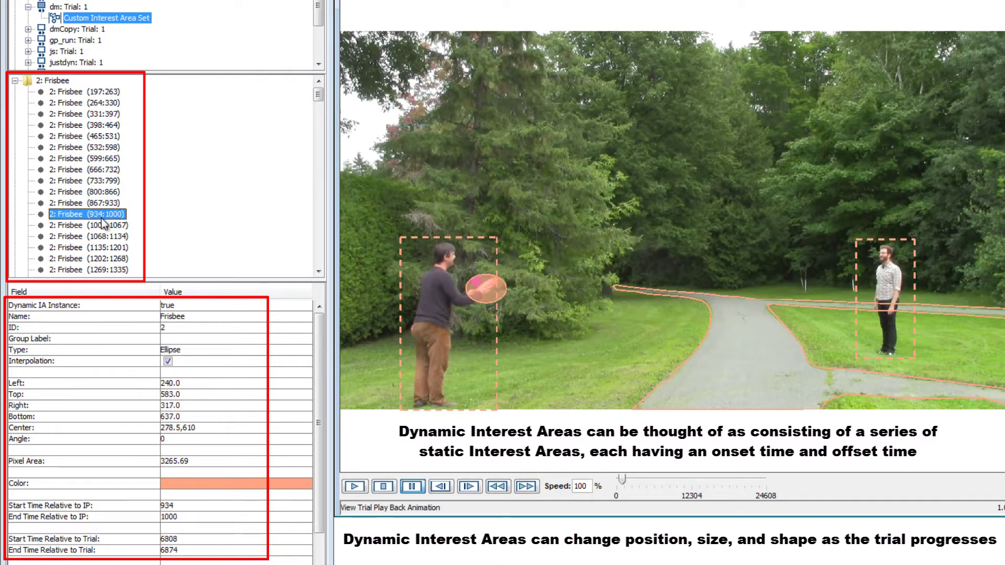
left_click(105, 226)
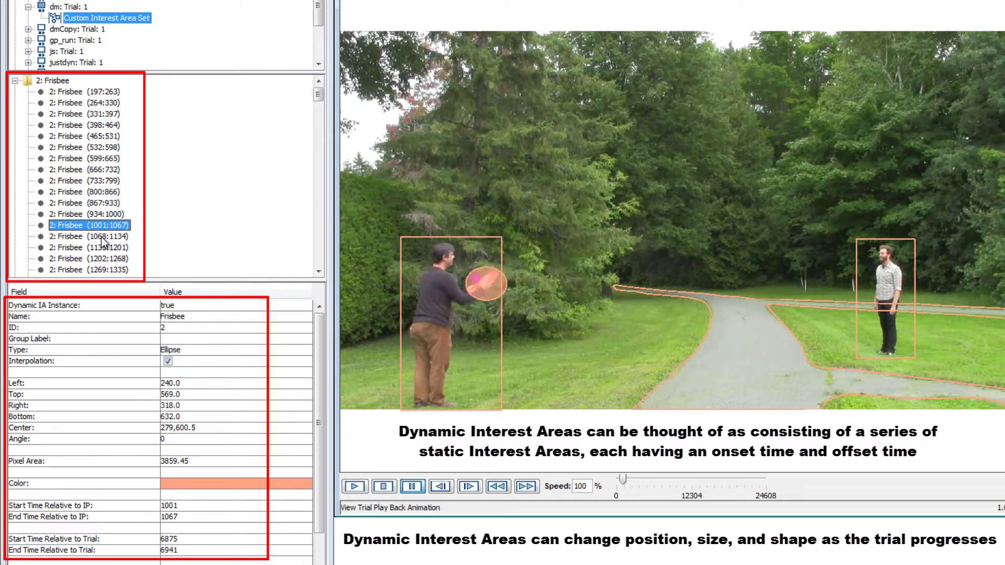
left_click(105, 237)
left_click(99, 248)
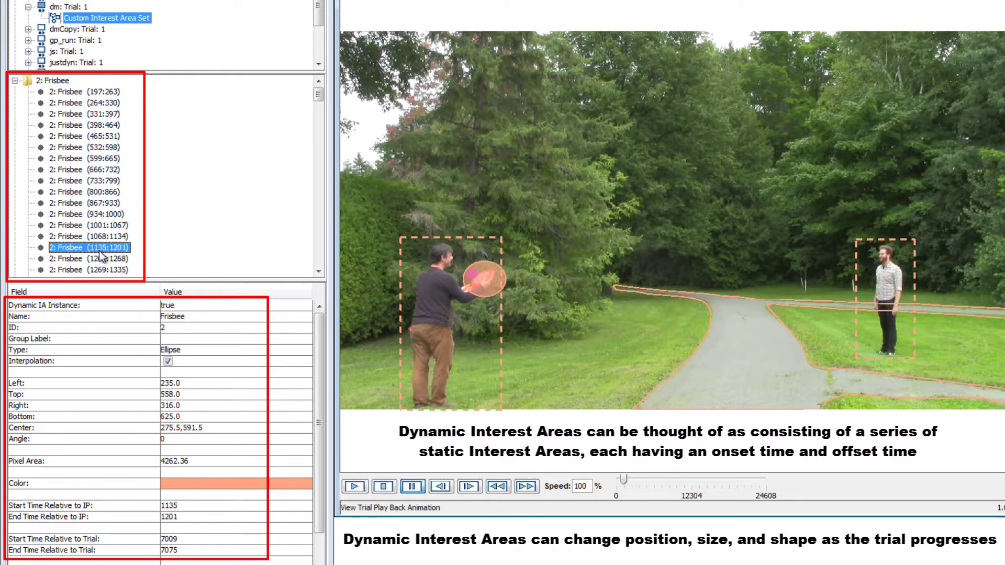
left_click(98, 258)
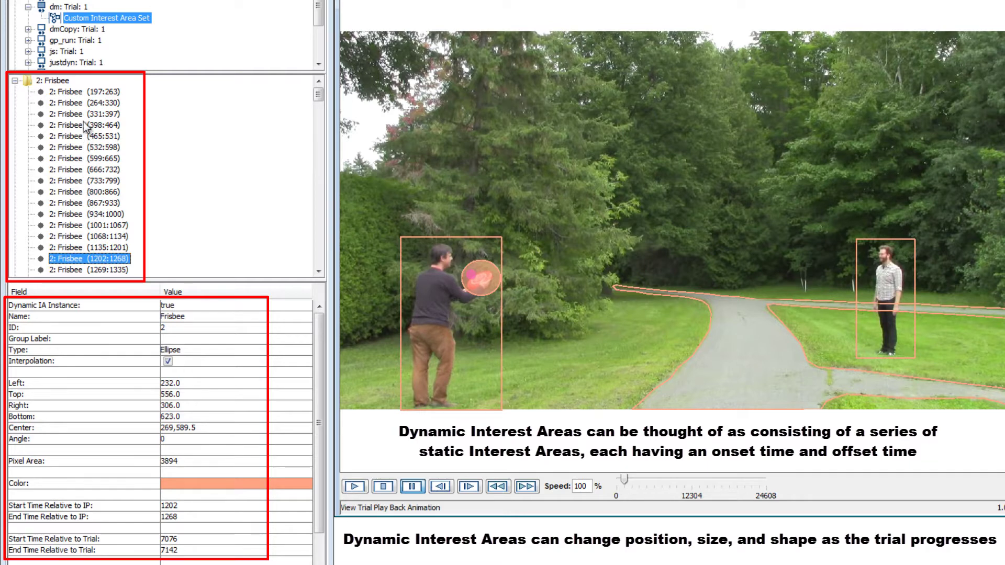
left_click(86, 96)
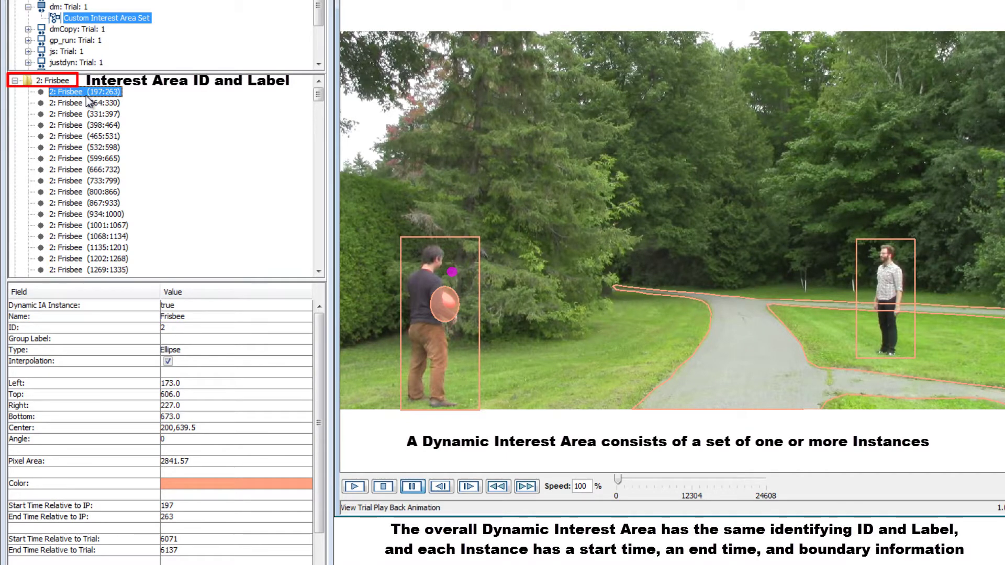
Inspect the Frisbee instances 264:330, 331:397 and 398:464 in the Inspector tree.
left_click(87, 102)
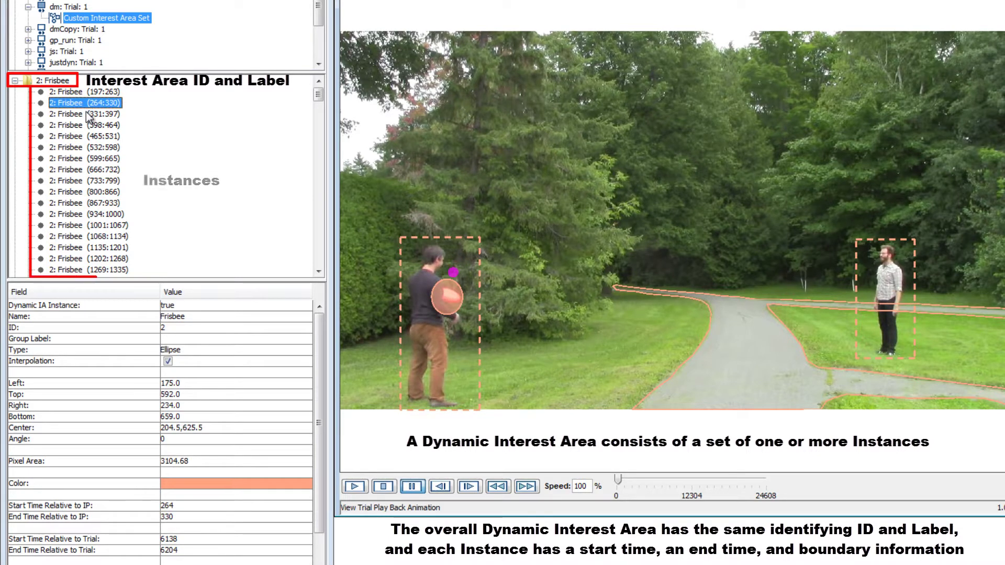
left_click(89, 114)
left_click(87, 126)
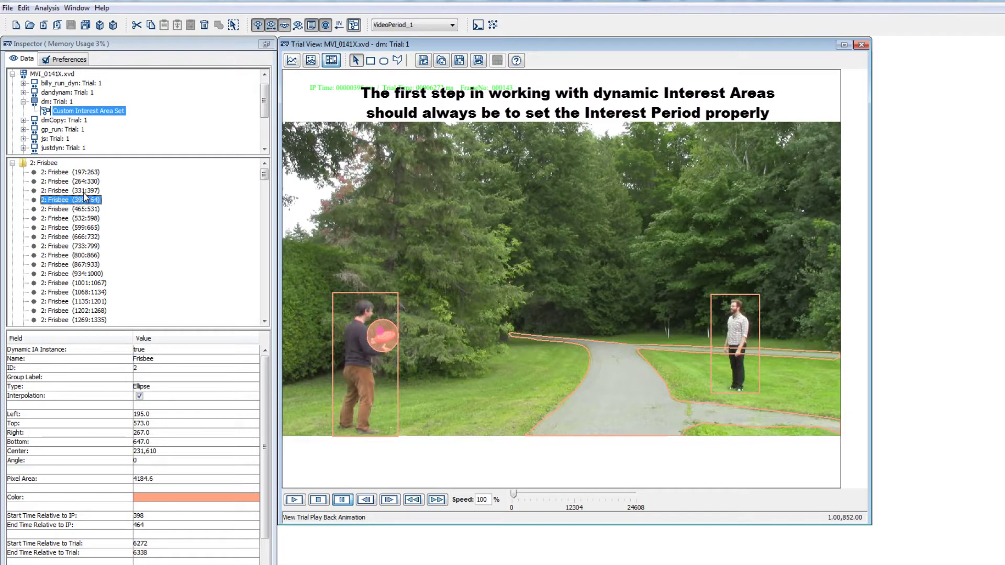
Create and apply interest period VideoPeriod from 'Frame to be displayed 1' to 'display_blank'.
left_click(451, 26)
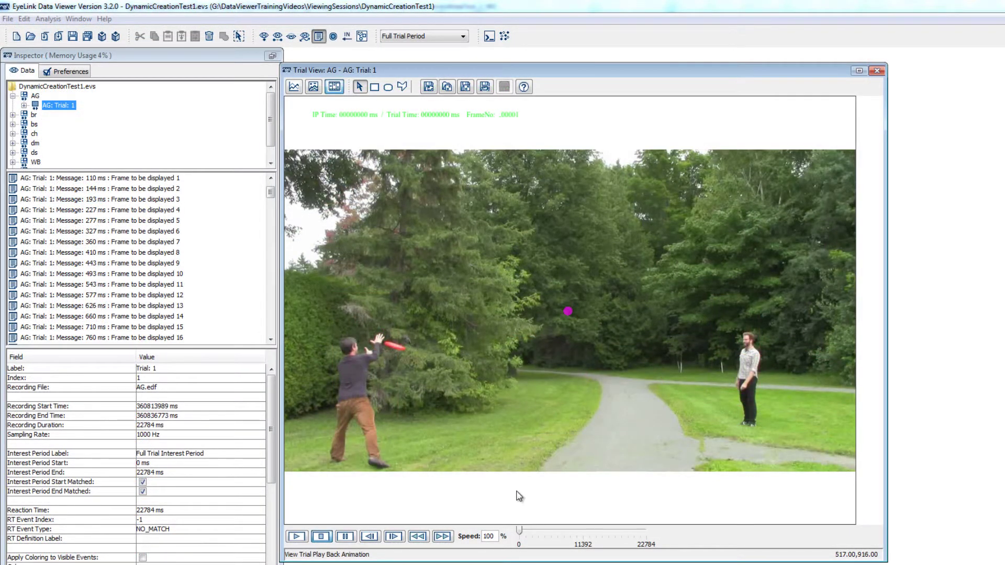
left_click(461, 38)
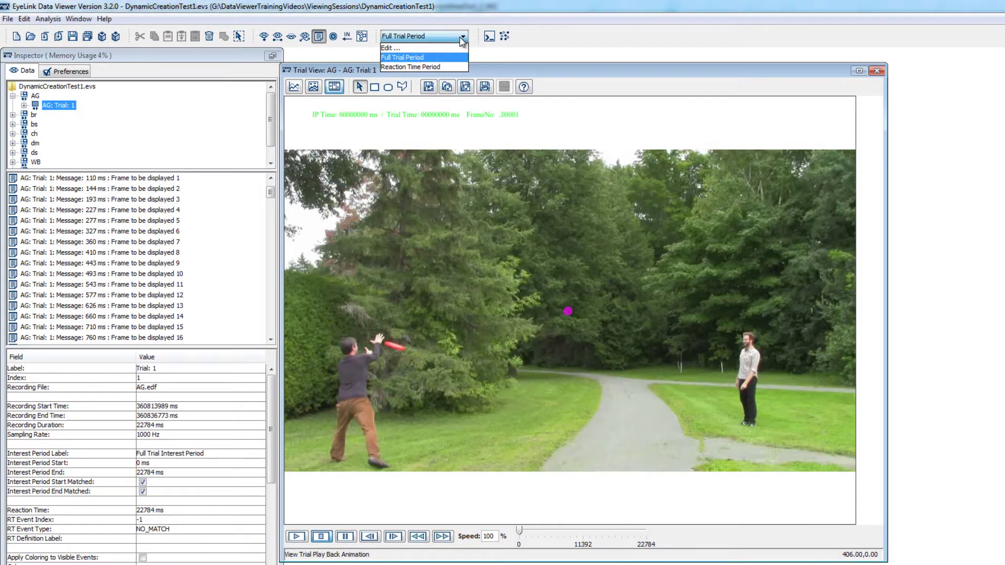
left_click(460, 49)
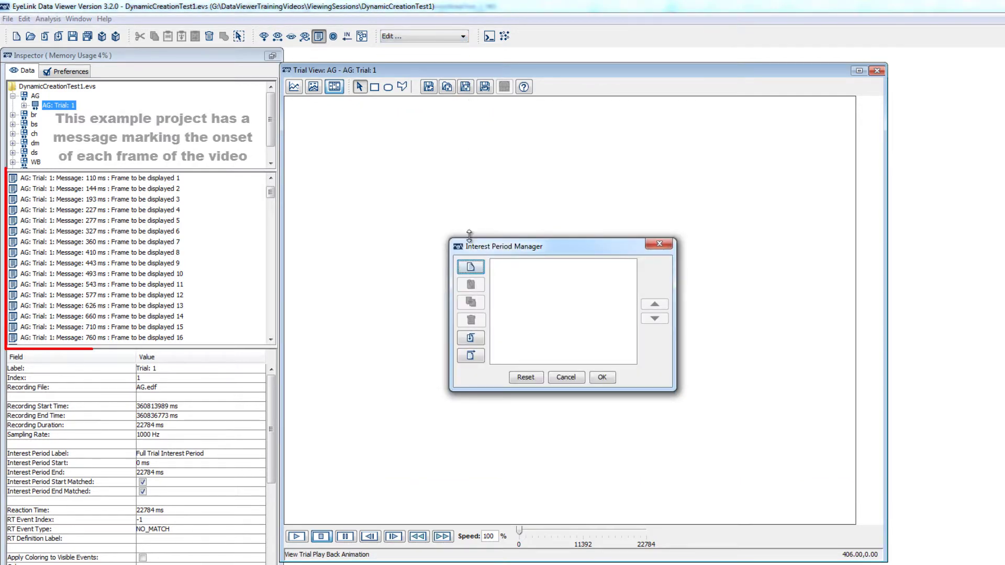
left_click(471, 267)
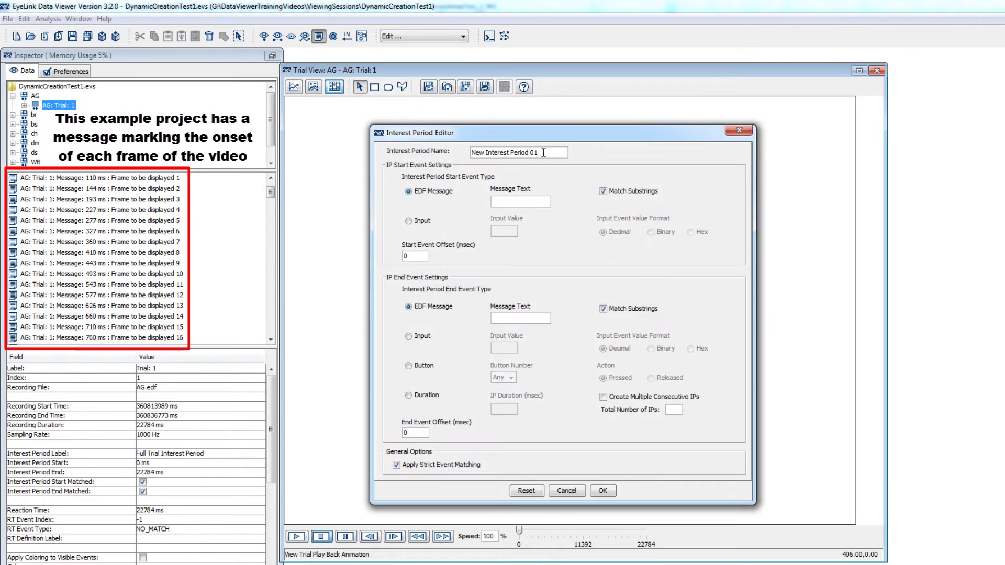
type("VideoPeriod")
left_click(499, 201)
type("Frame to be displayed ")
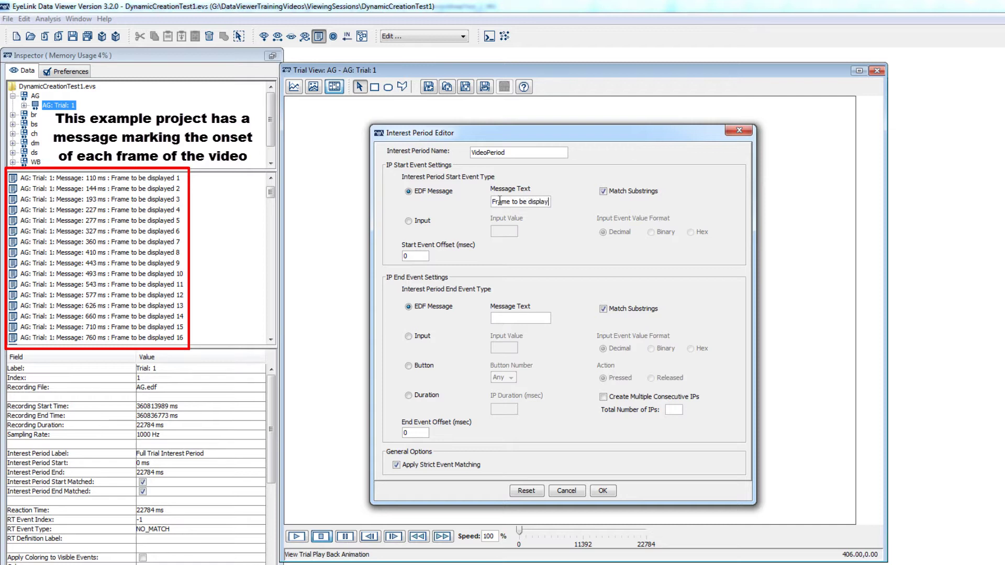
type("1")
left_click(511, 316)
type("d")
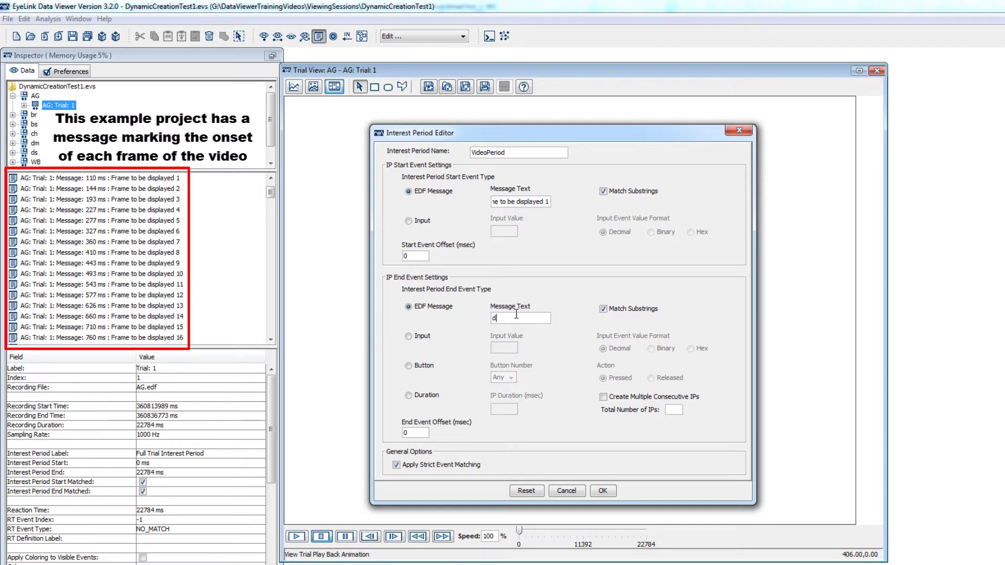
type("isplay_blank")
left_click(603, 490)
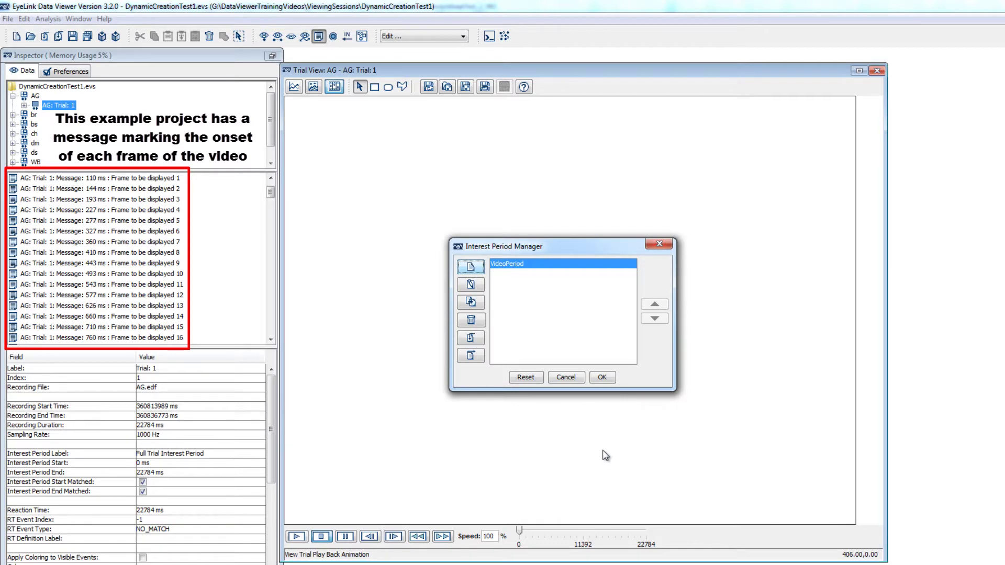
left_click(603, 378)
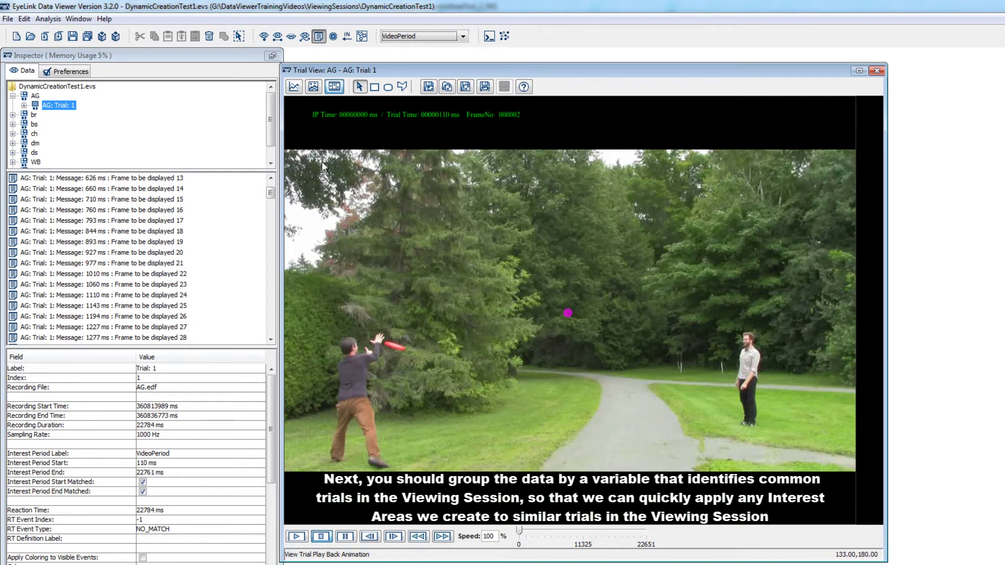
Regroup the trials using video_clip as the trial grouping variable.
left_click(25, 20)
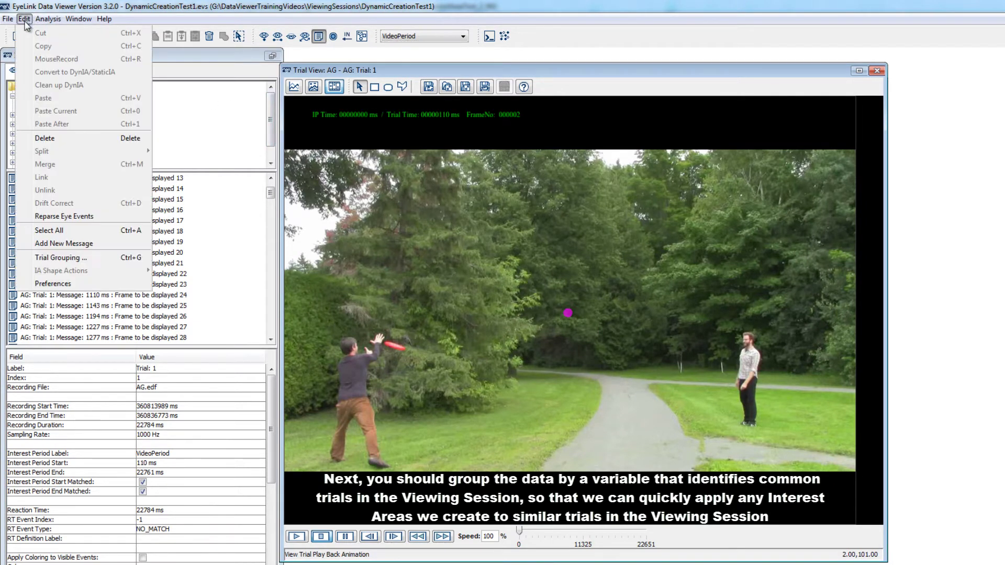
left_click(45, 260)
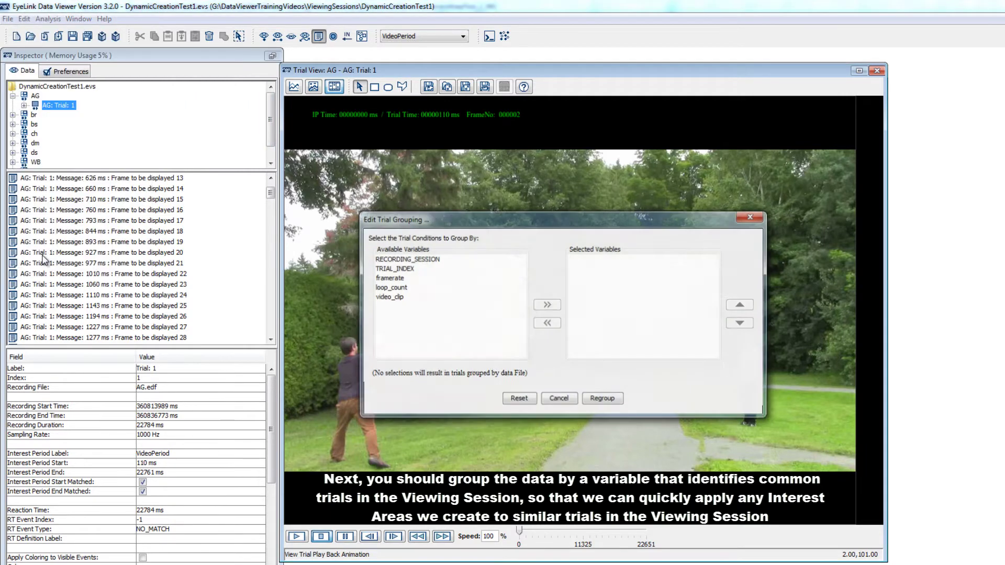
left_click(395, 298)
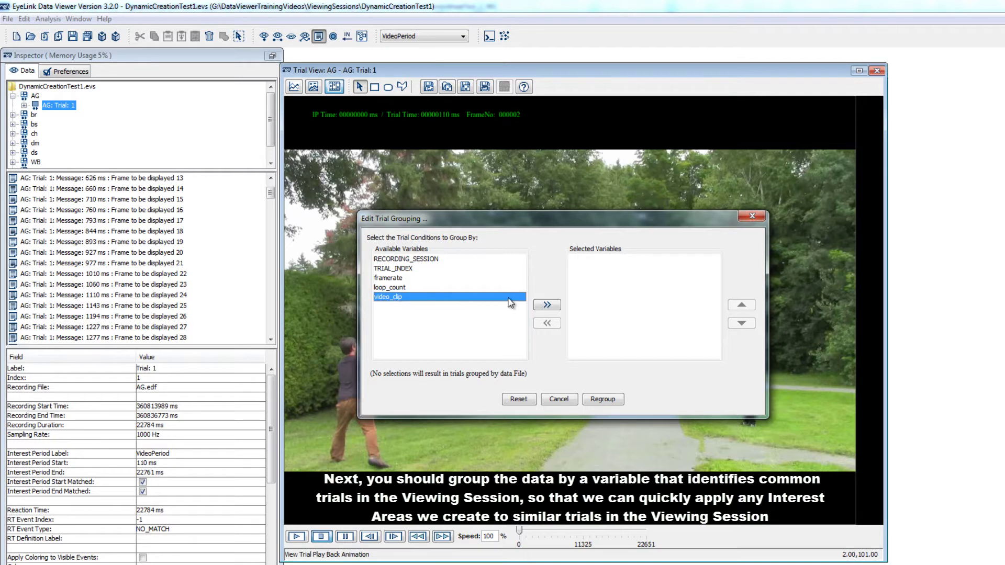
left_click(543, 307)
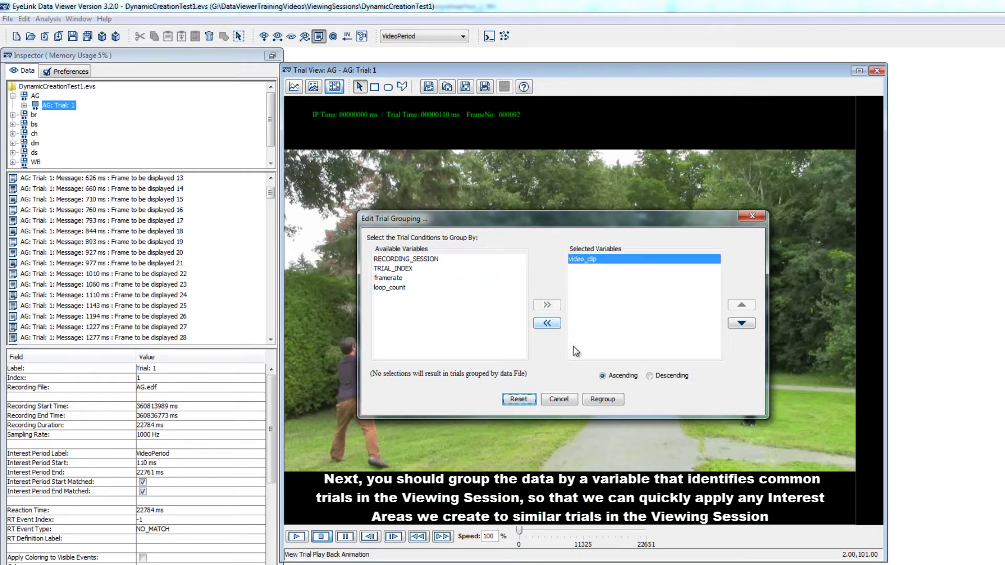
left_click(599, 400)
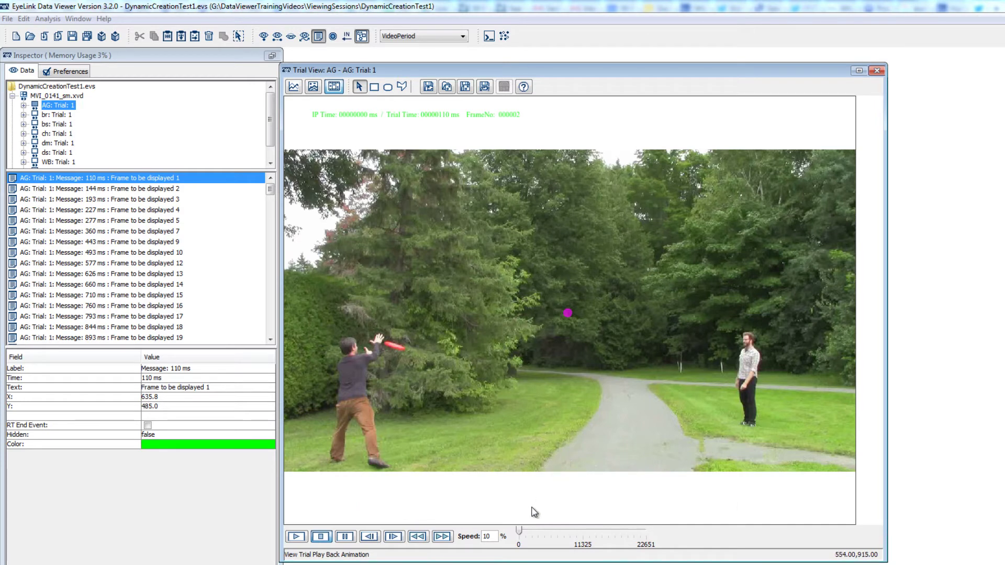
Scrub, play and step the trial video forward frame by frame.
mouse_move(520, 532)
left_mouse_down()
mouse_move(549, 534)
mouse_move(534, 529)
left_mouse_up()
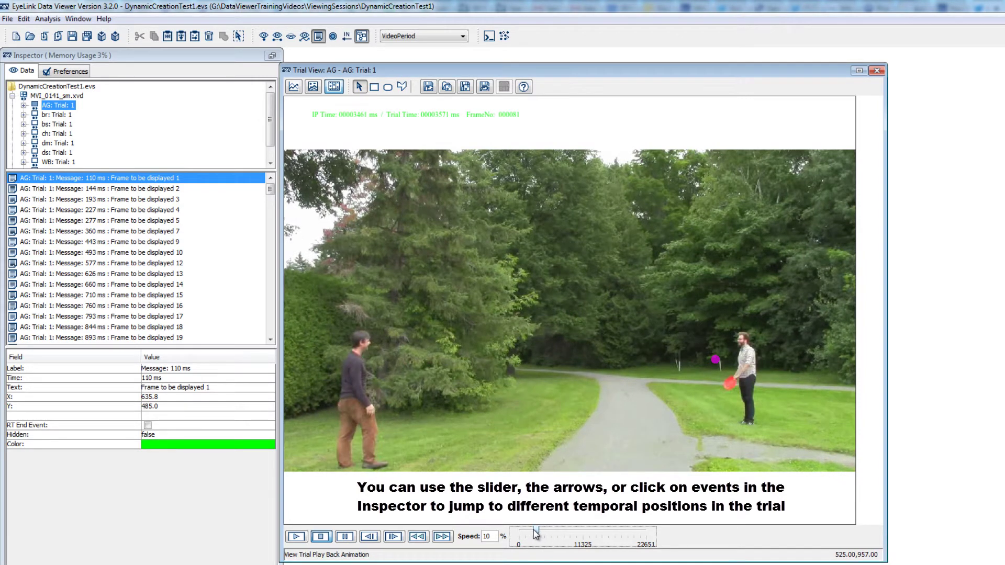
left_click(442, 537)
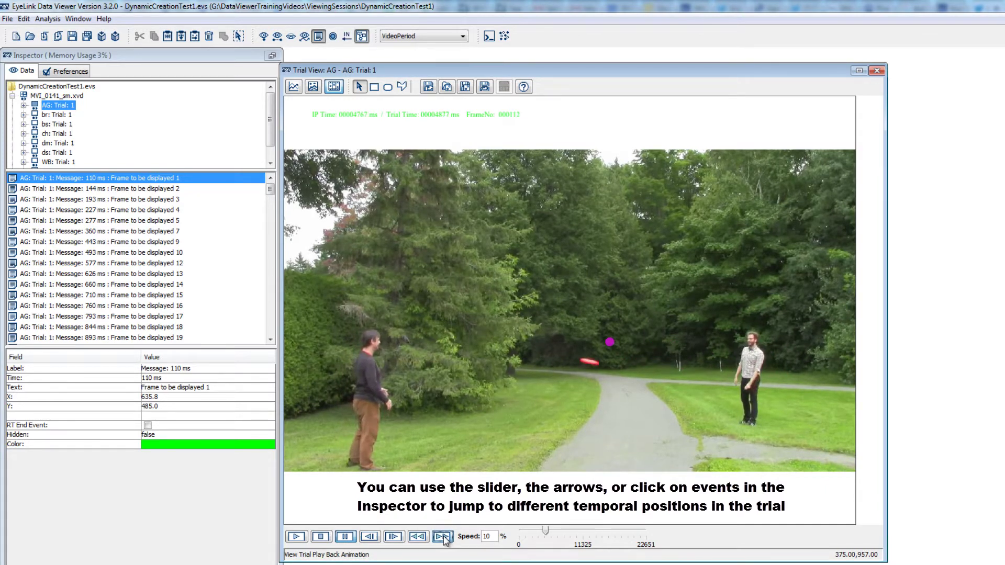
left_click(392, 534)
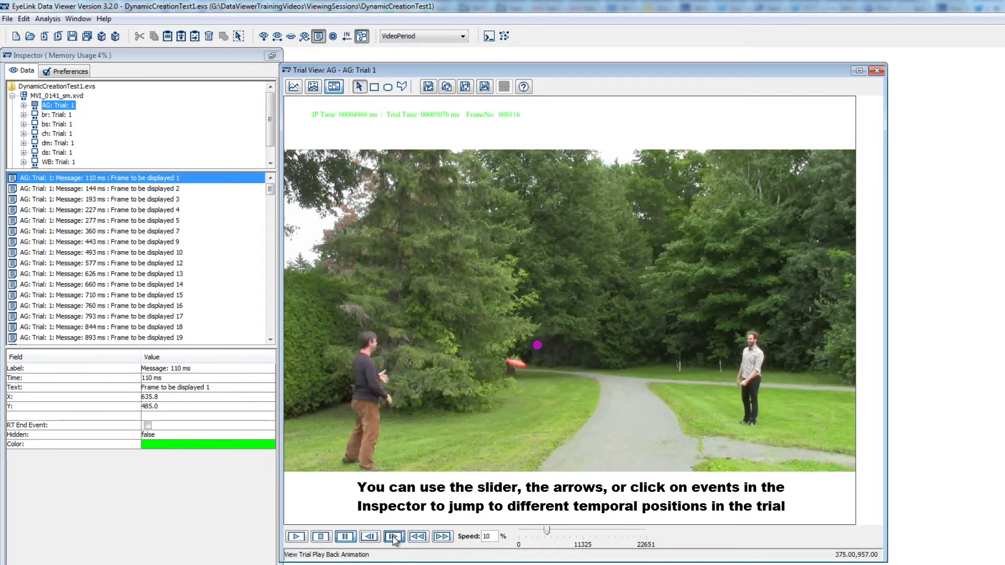
left_click(394, 537)
left_click(394, 536)
left_click(393, 537)
left_click(393, 536)
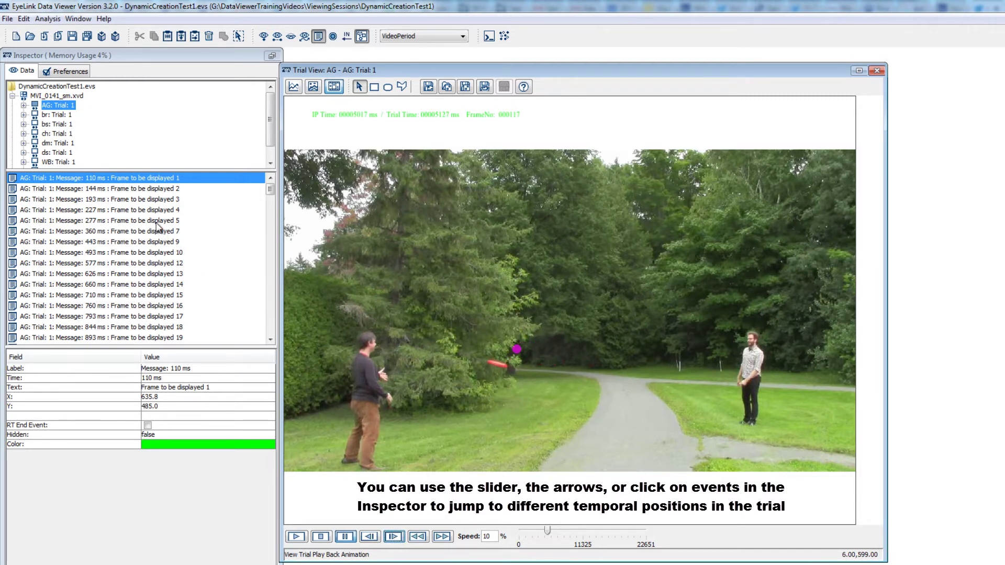
Return to the 110 ms first frame and draw an ellipse around the frisbee in the thrower's hand.
left_click(157, 223)
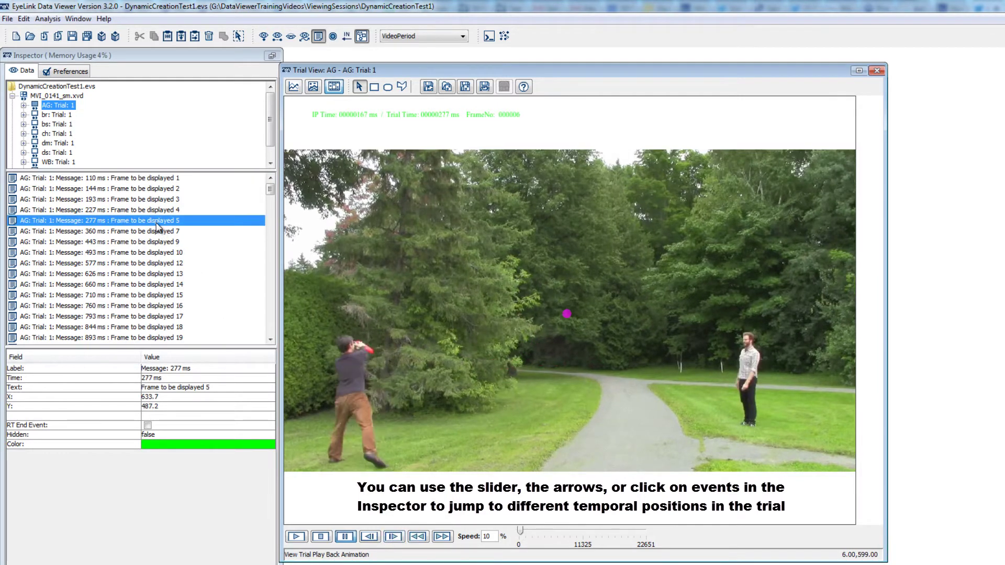
left_click(157, 210)
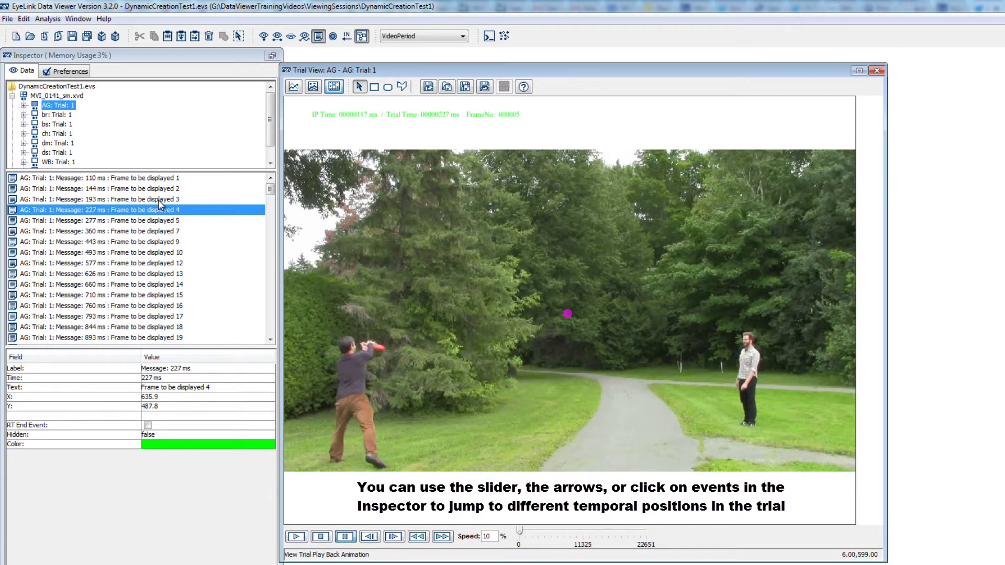
left_click(158, 199)
left_click(156, 189)
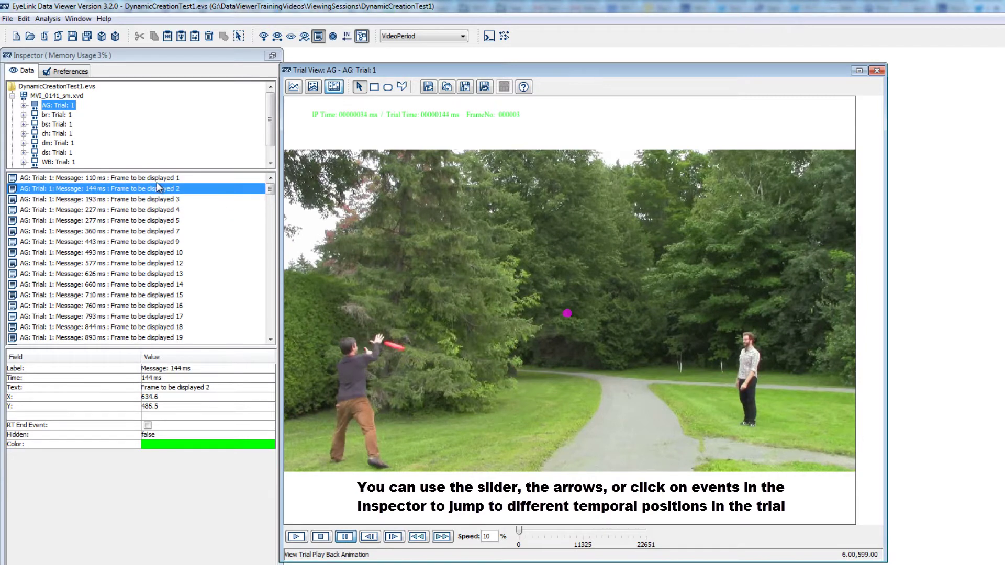
left_click(157, 180)
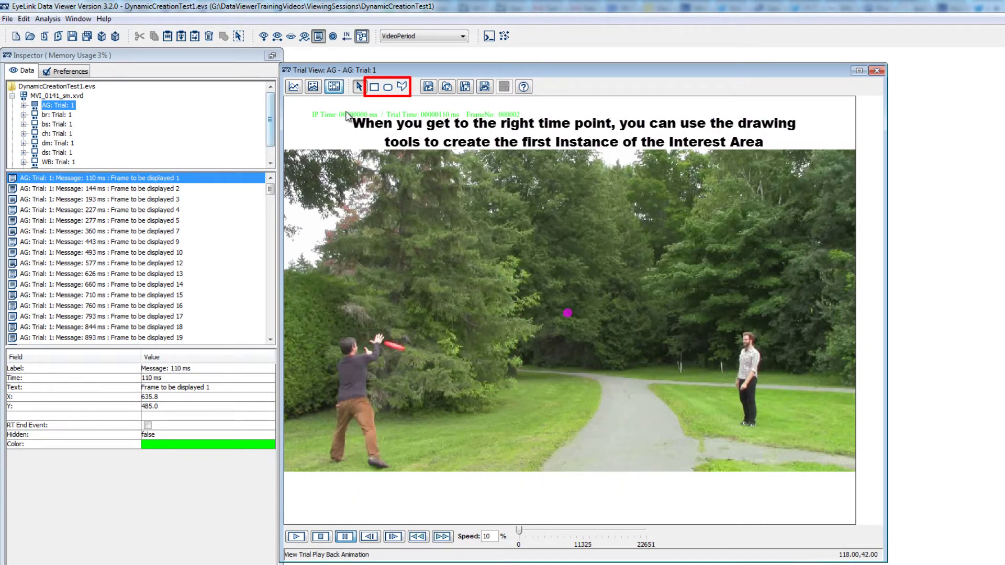
left_click(387, 88)
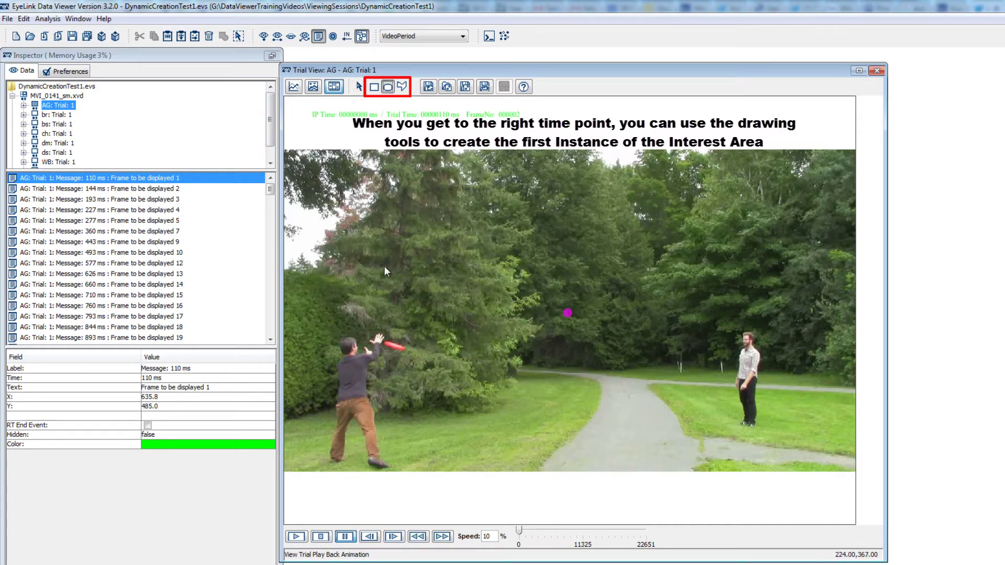
left_click_drag(363, 317, 425, 369)
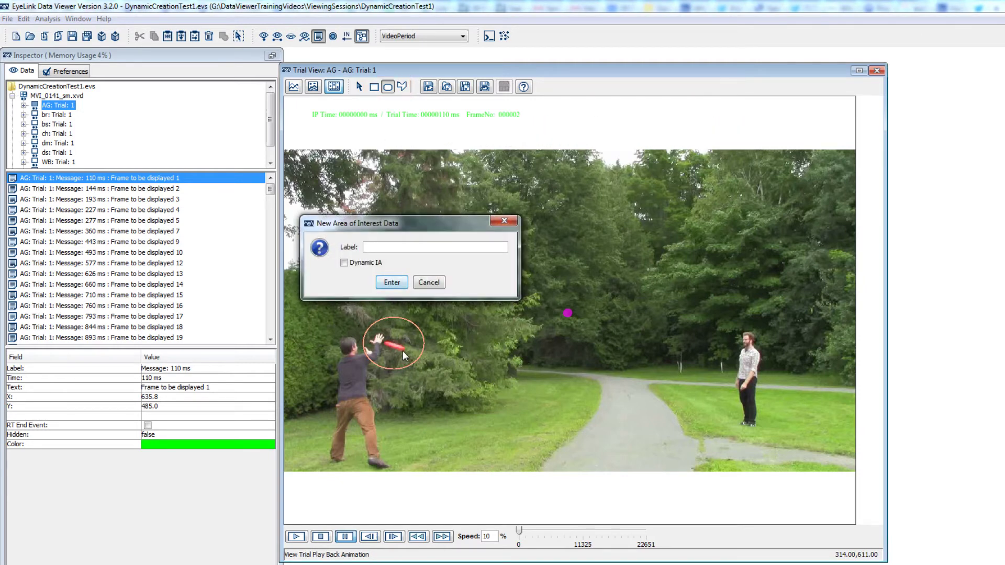
Save the ellipse as dynamic interest area 'frisbee' with end time 200.
left_click(344, 264)
left_click(380, 247)
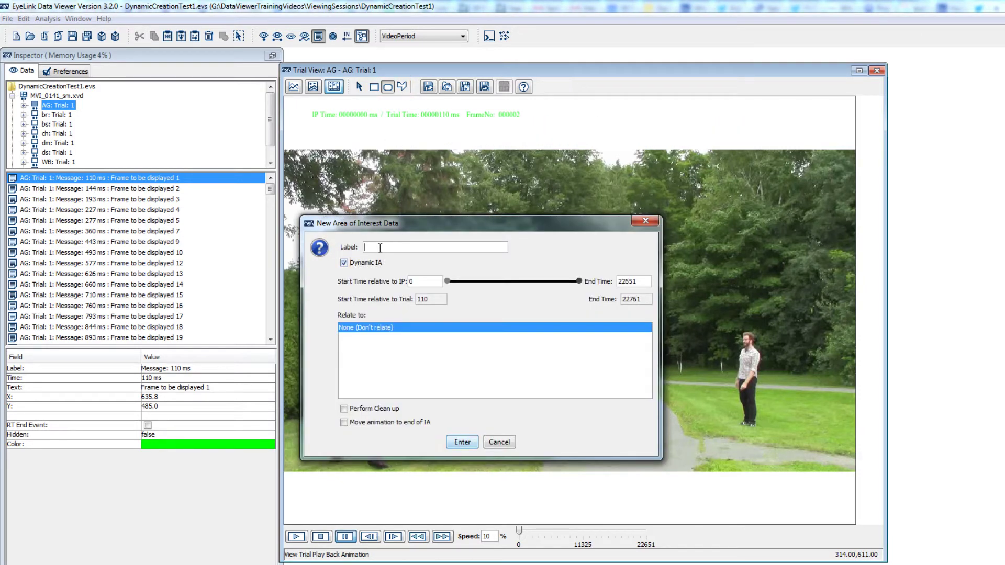
type("frisbee")
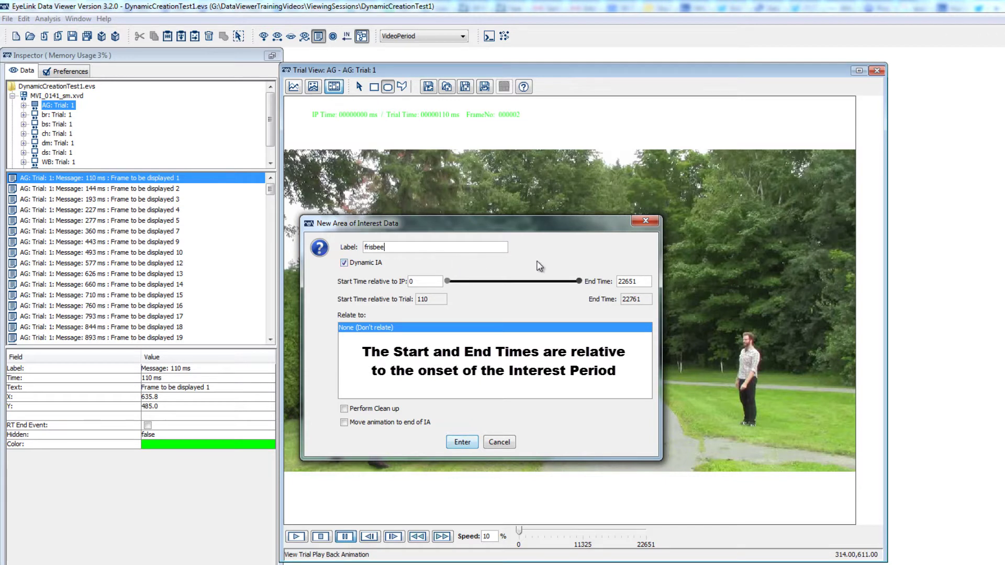
left_click_drag(578, 281, 456, 283)
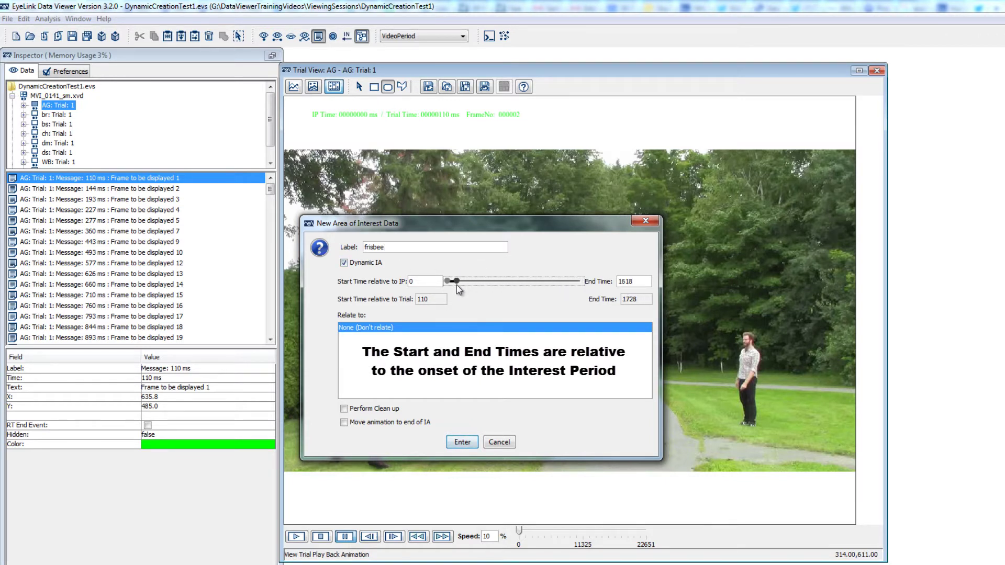
double_click(628, 281)
type("200")
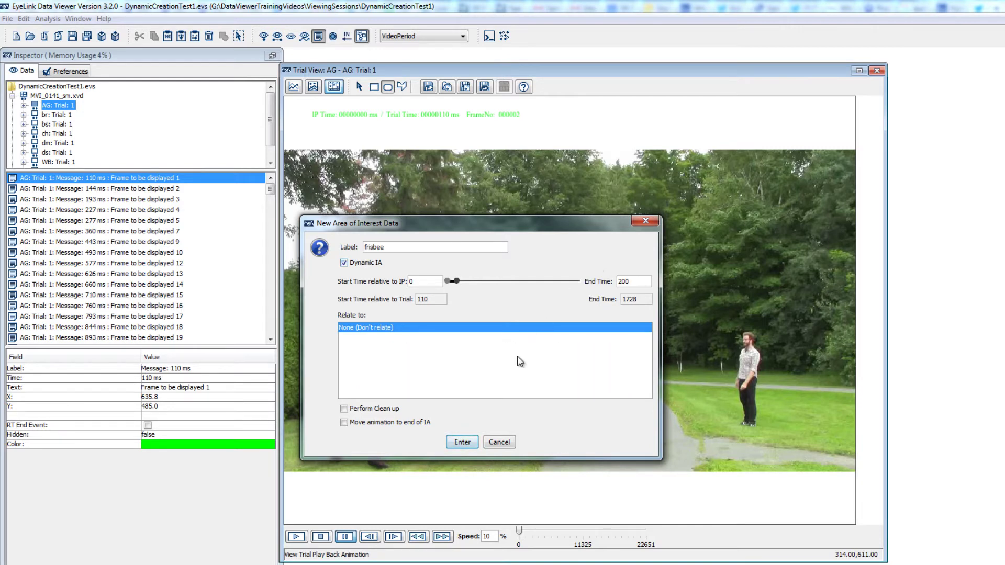
left_click(463, 441)
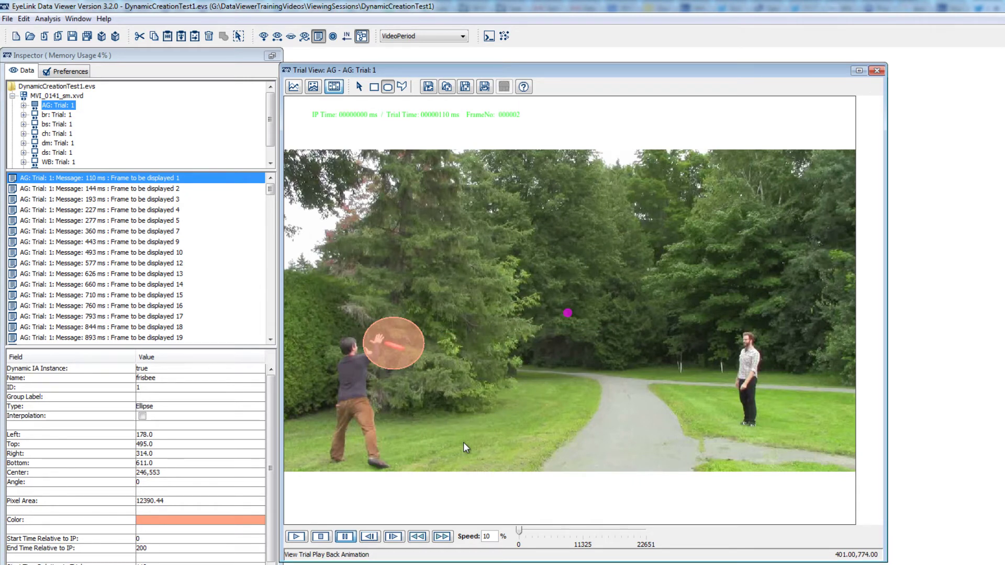
Check the Custom Interest Area Set's 1: frisbee folder, then reselect AG: Trial 1.
left_click(23, 105)
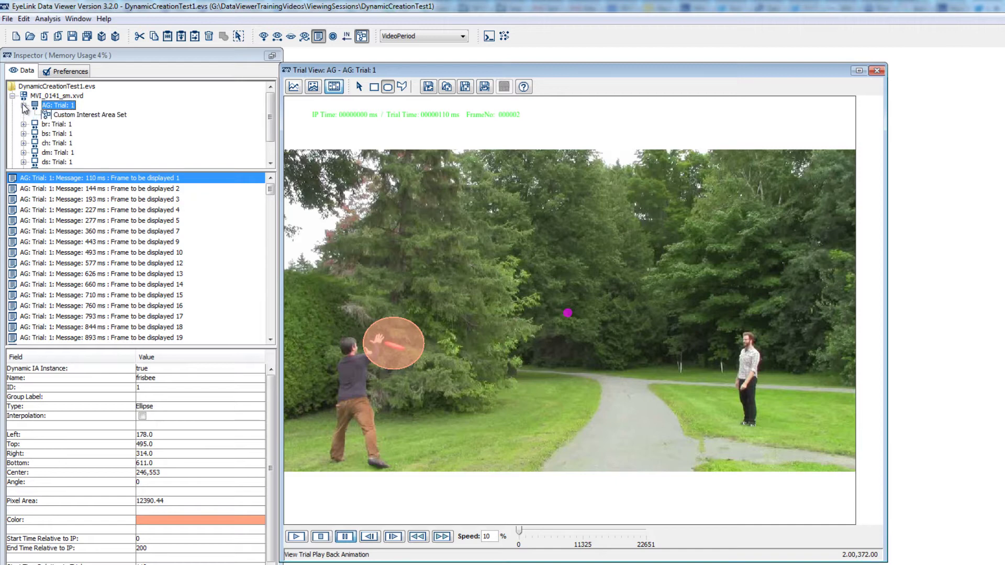
left_click(61, 115)
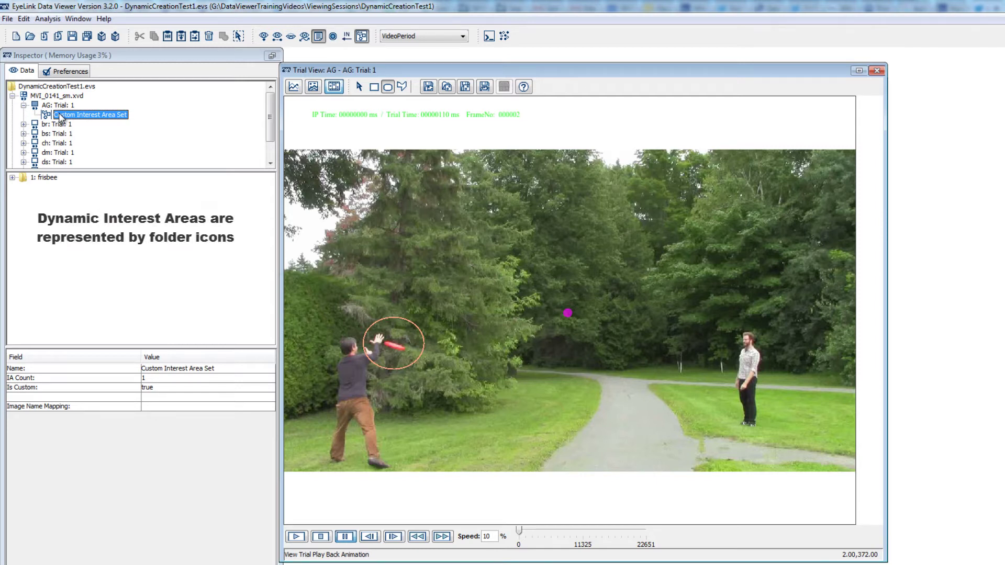
left_click(12, 177)
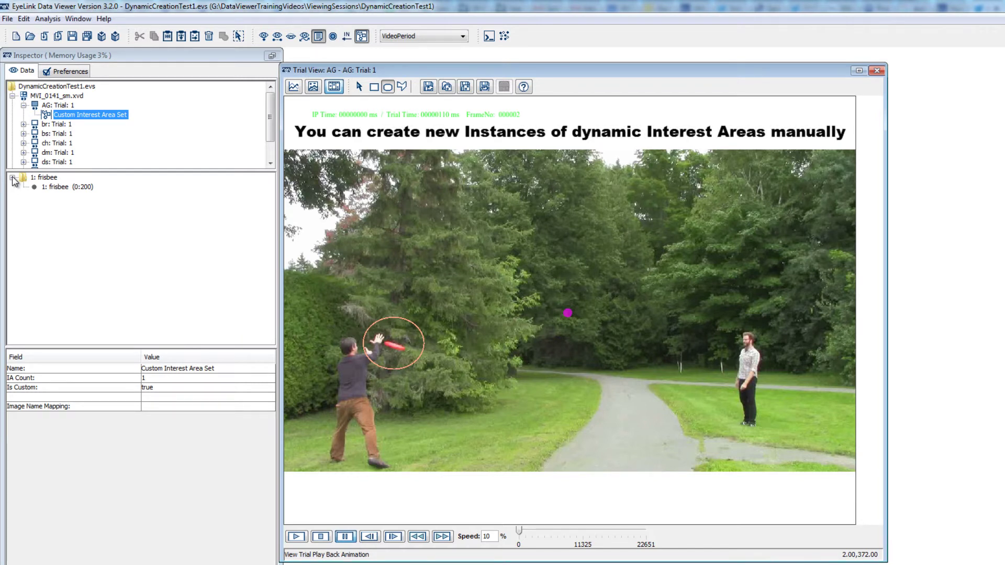
left_click(58, 106)
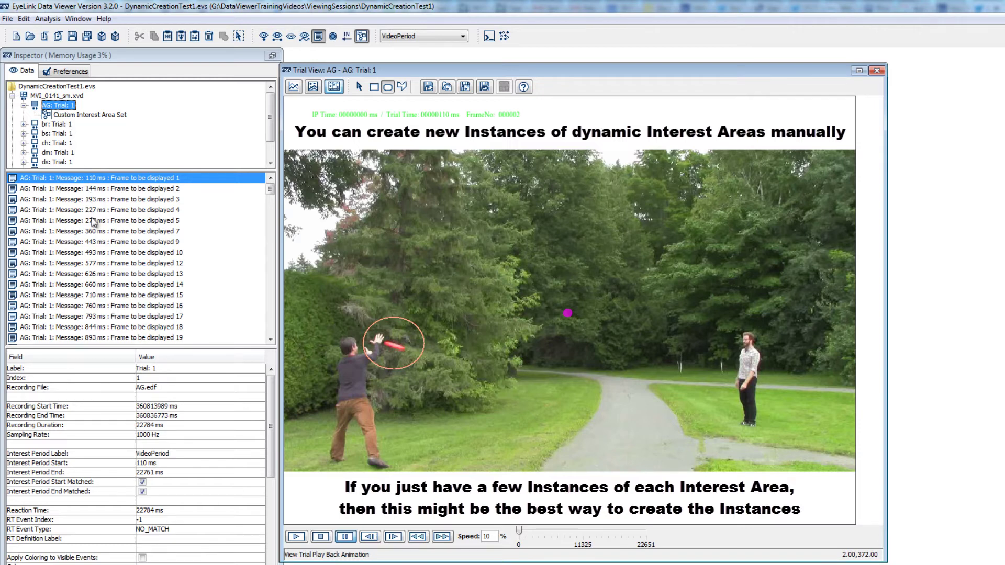
At the 443 ms frame, add a frisbee ellipse near the thrower's head, linked to 1: frisbee, ending at 533.
left_click(100, 242)
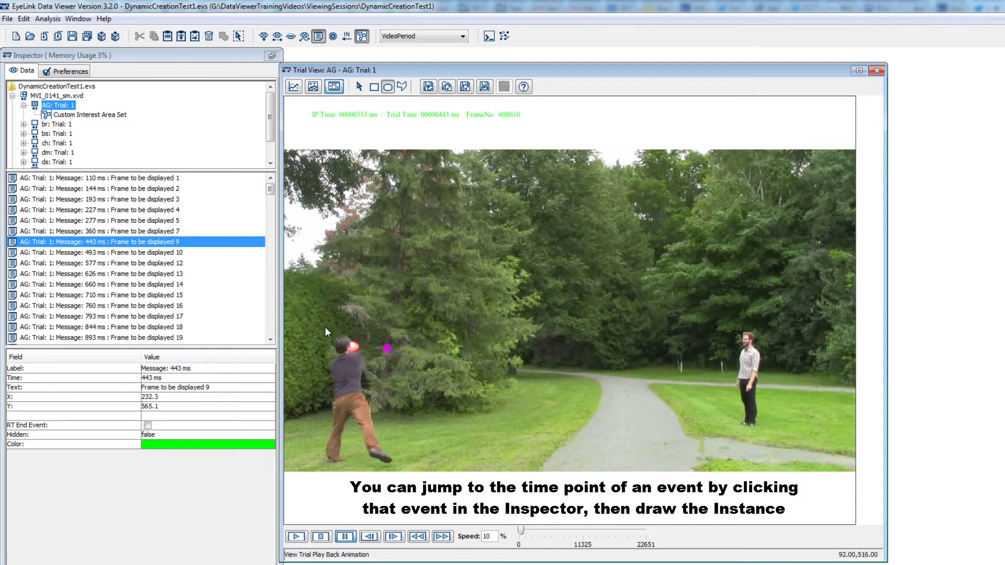
left_click_drag(325, 326, 375, 368)
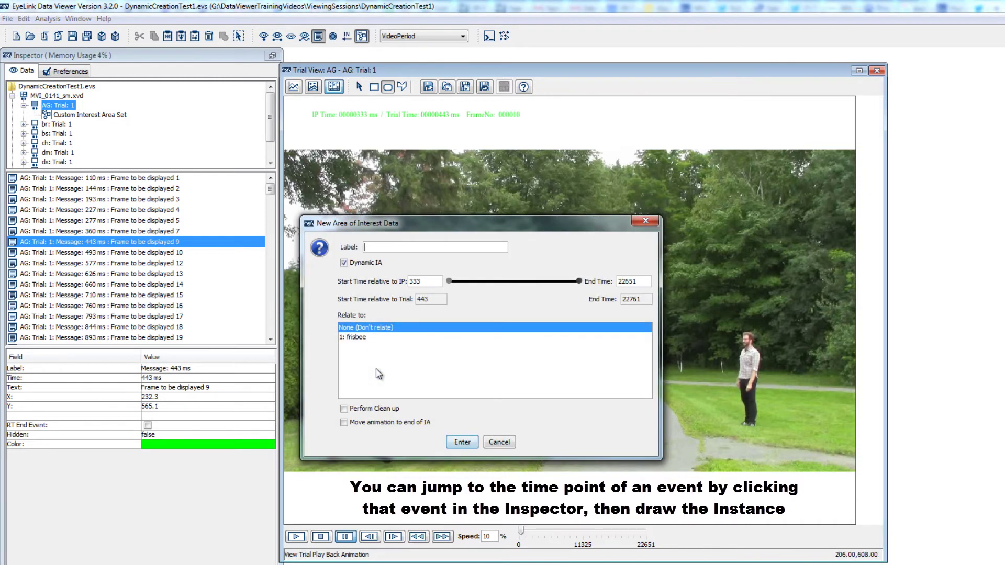
left_click(358, 337)
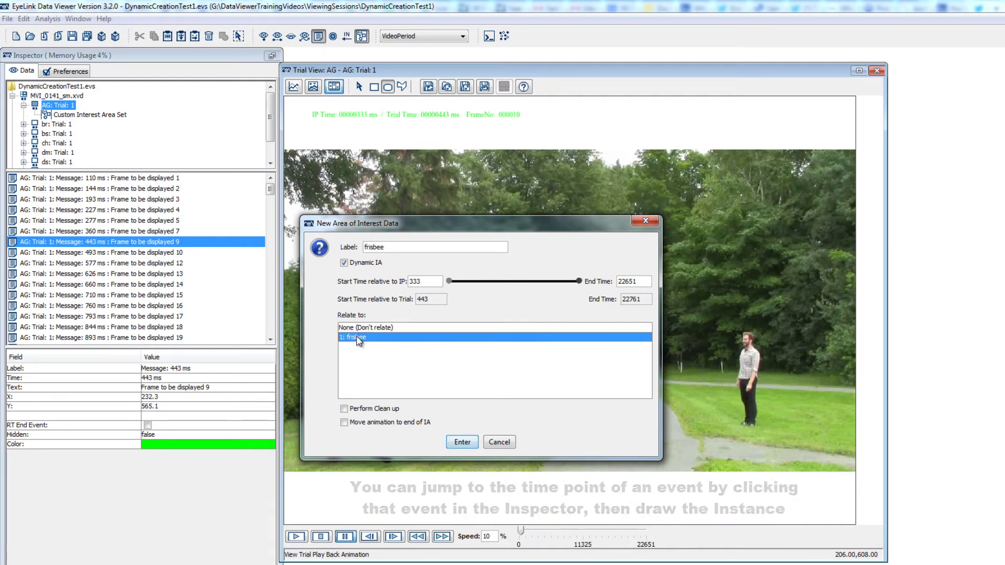
double_click(626, 282)
type("533")
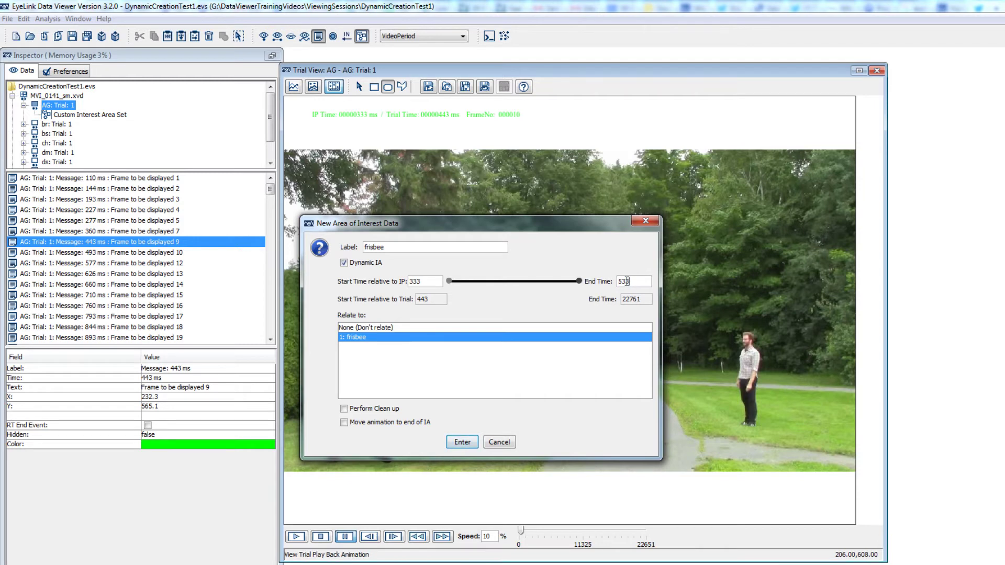
left_click(462, 443)
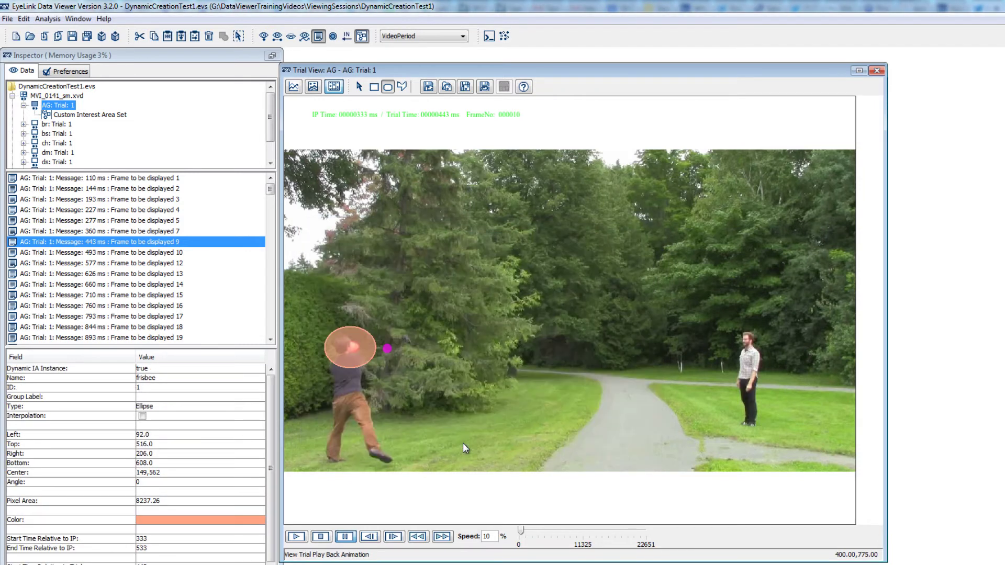
left_click(107, 116)
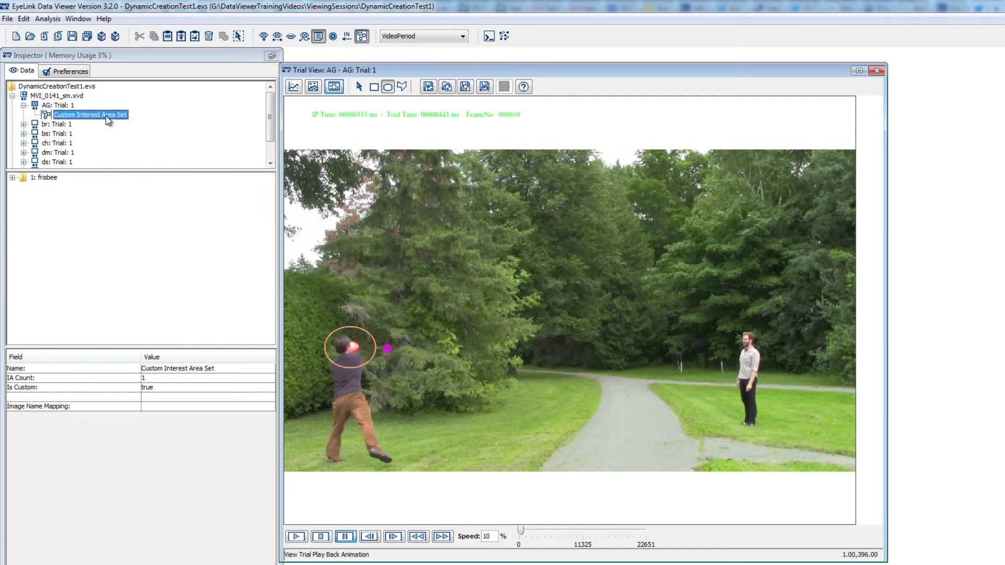
left_click(12, 178)
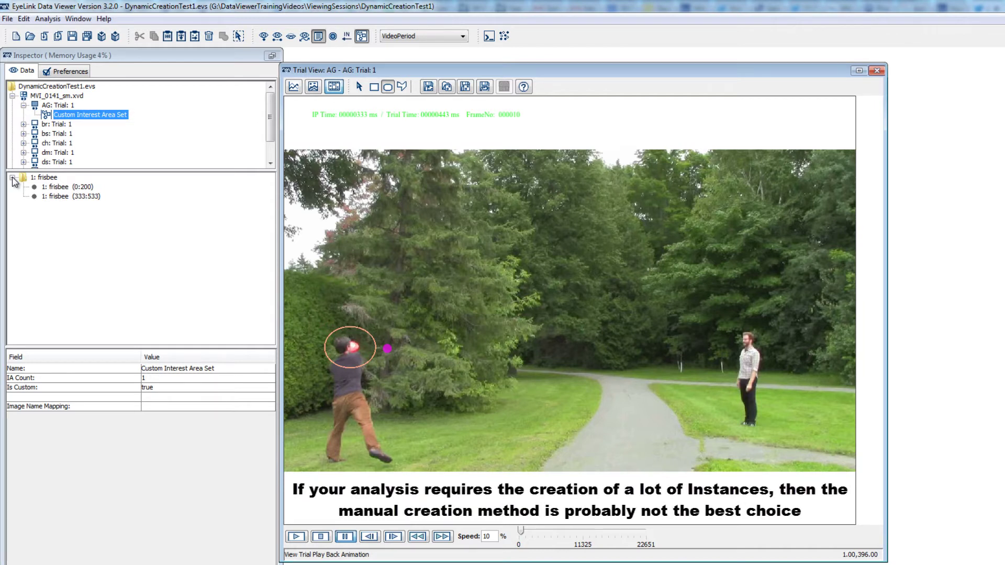
Delete the 333:533 frisbee instance.
left_click(51, 197)
right_click(340, 347)
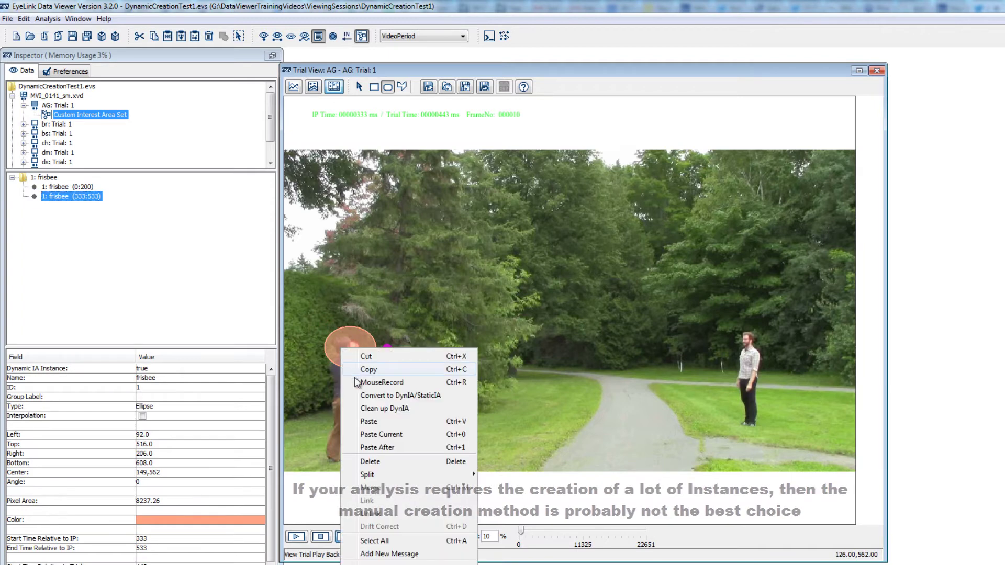
left_click(369, 461)
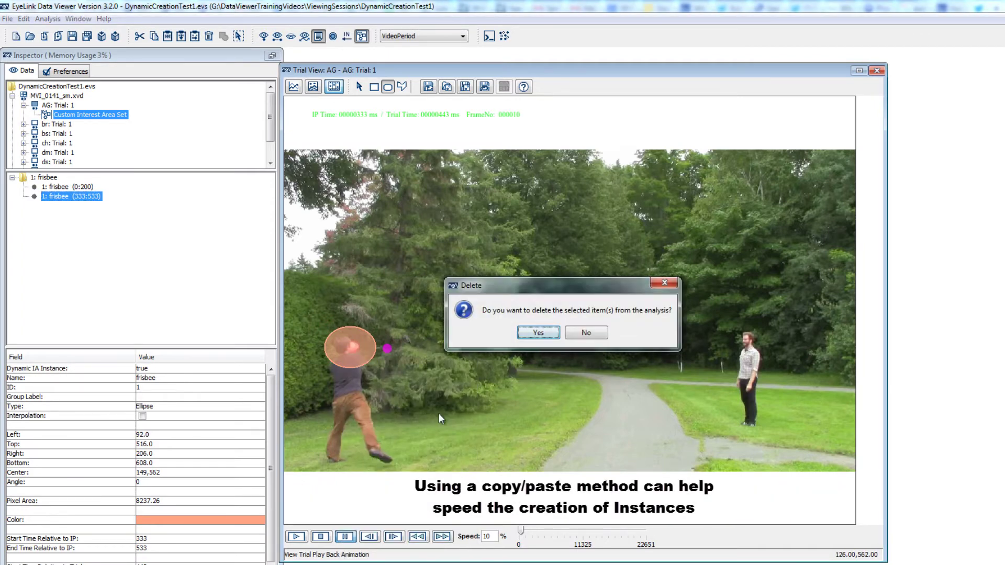
left_click(530, 335)
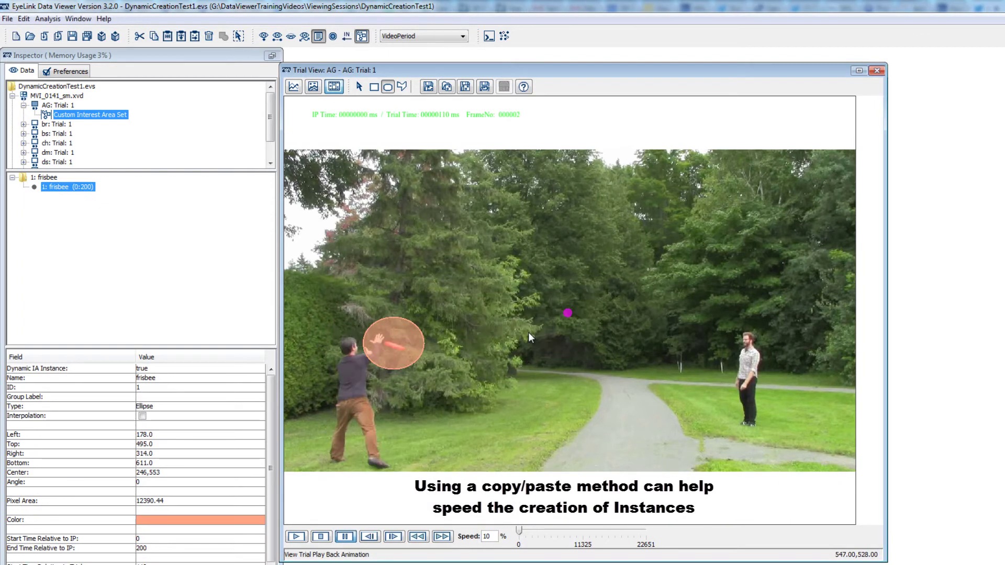
Copy and paste the frisbee ellipse, then delete the pasted duplicate.
right_click(398, 336)
left_click(409, 355)
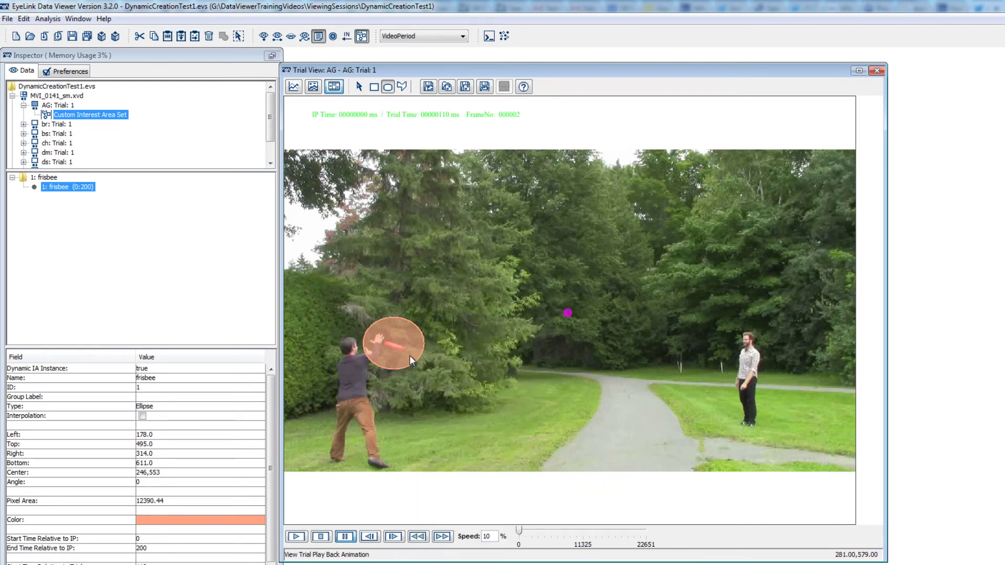
right_click(472, 340)
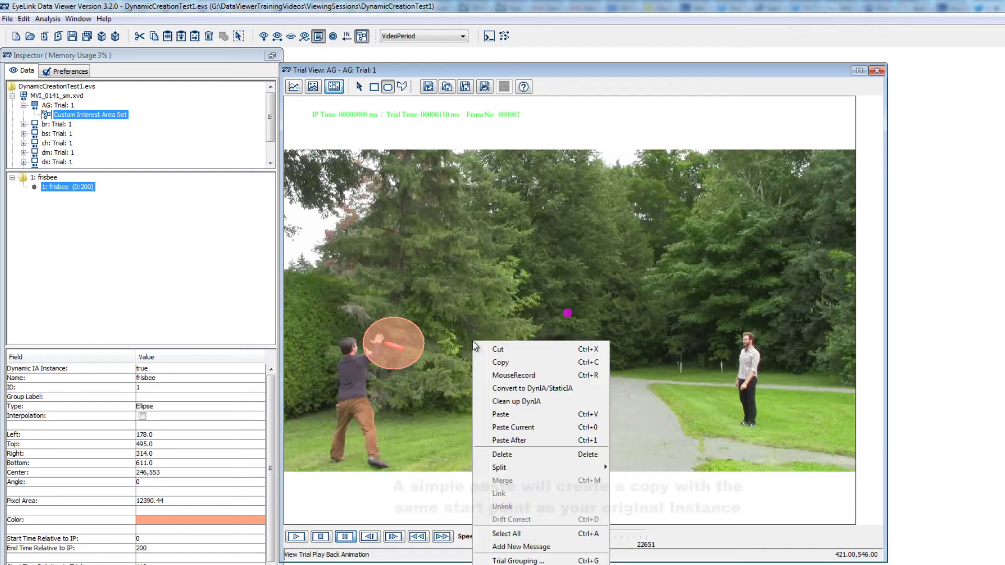
left_click(500, 414)
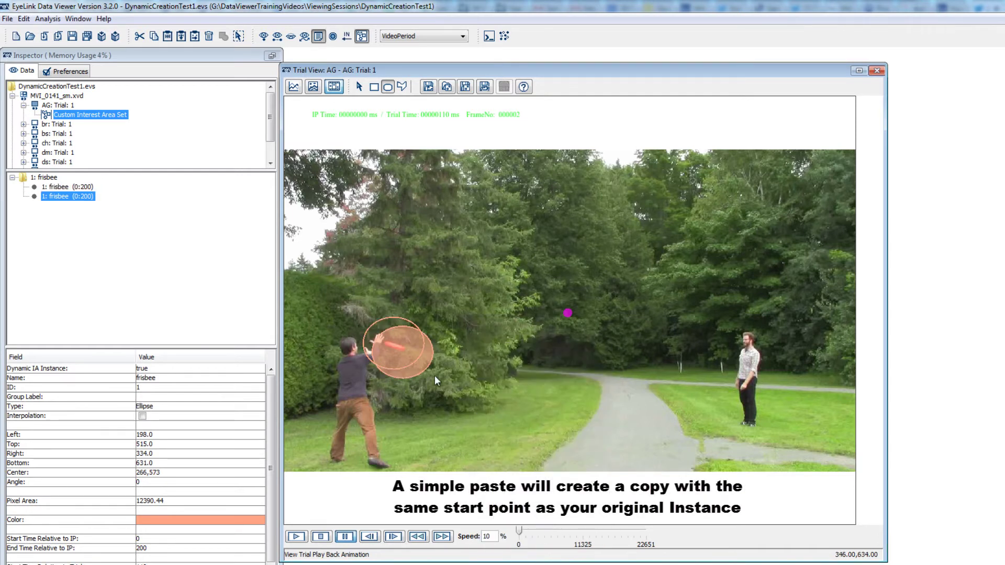
right_click(422, 362)
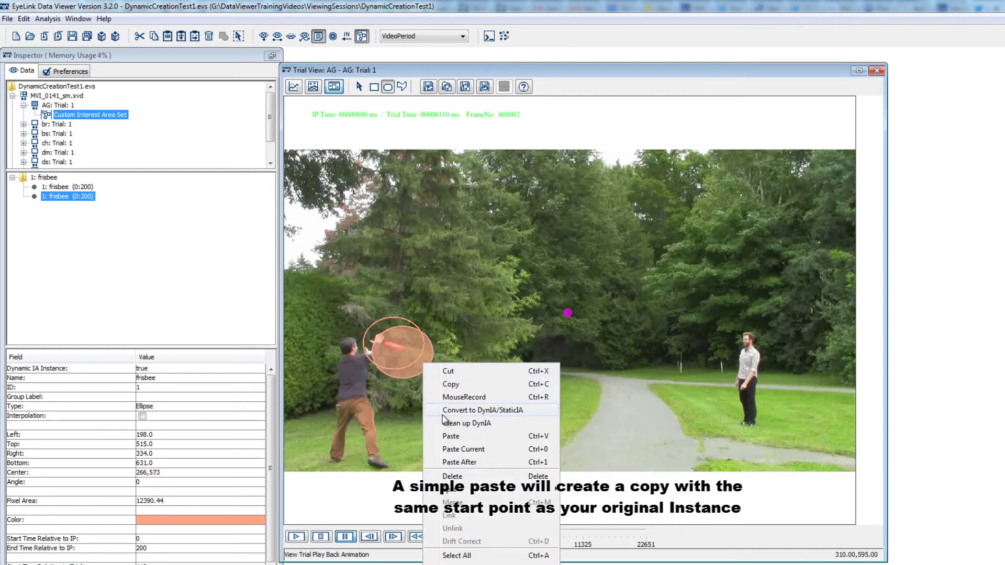
left_click(453, 477)
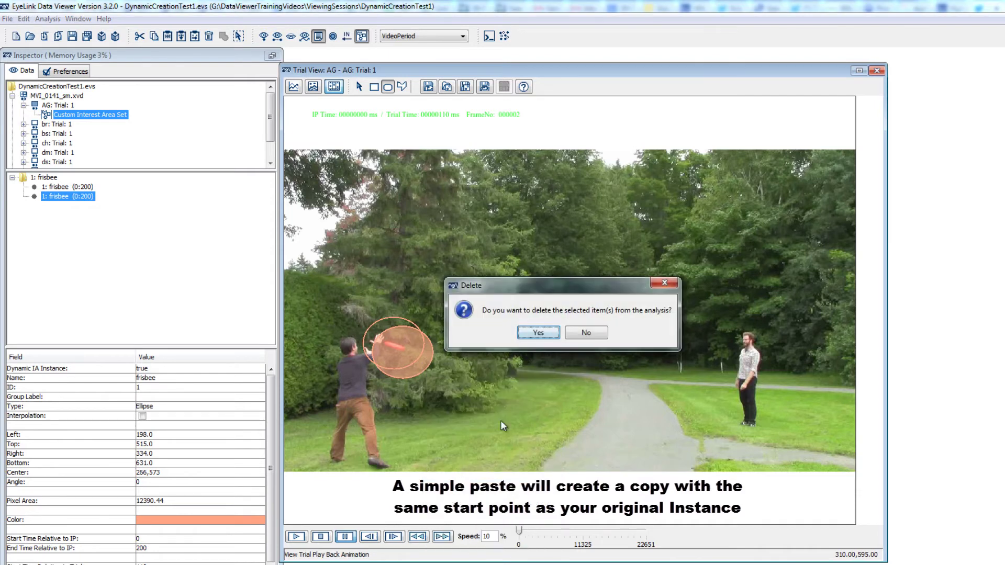
left_click(536, 334)
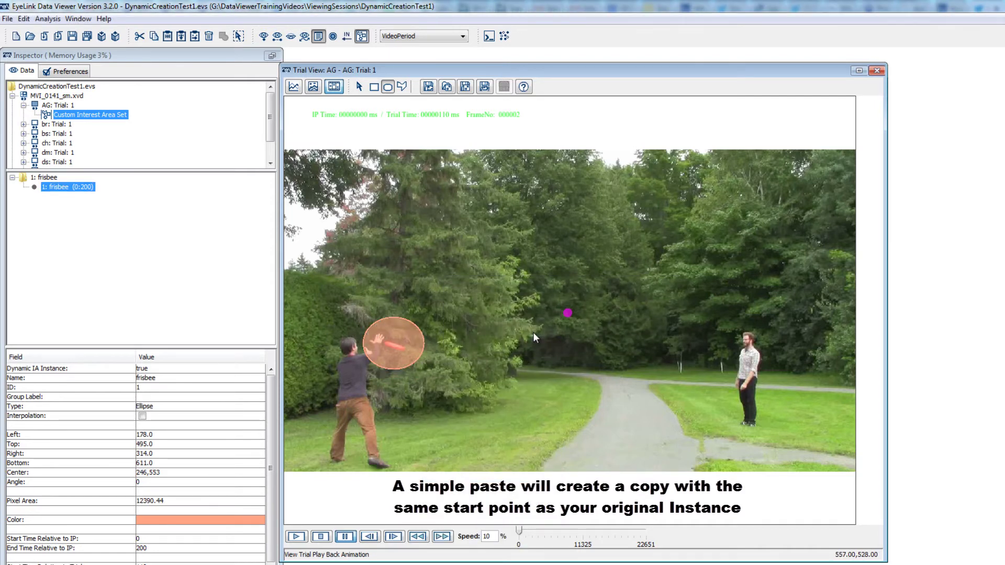
Paste a frisbee instance at the 577 ms frame 12 and move it onto the thrower.
left_click(61, 106)
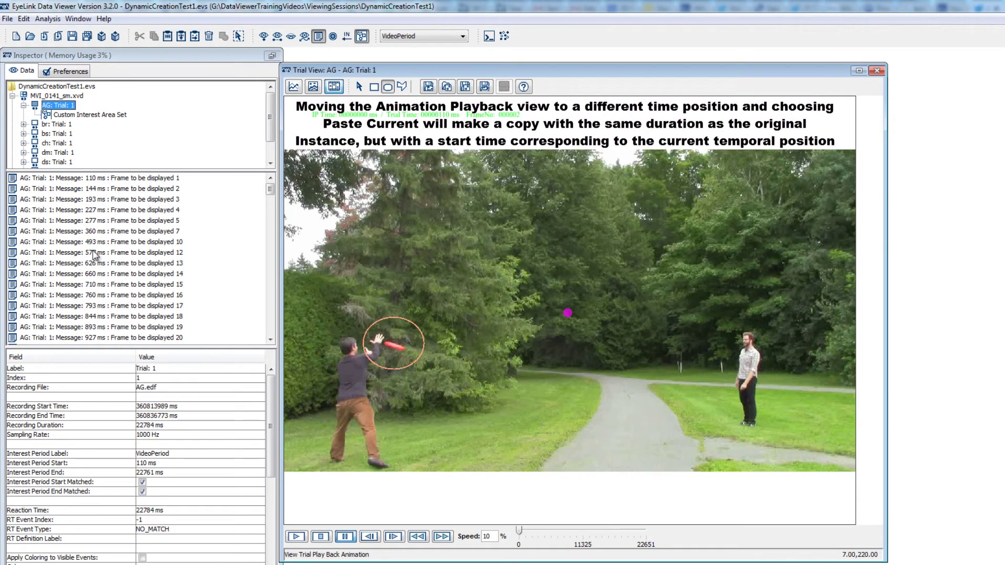
left_click(94, 253)
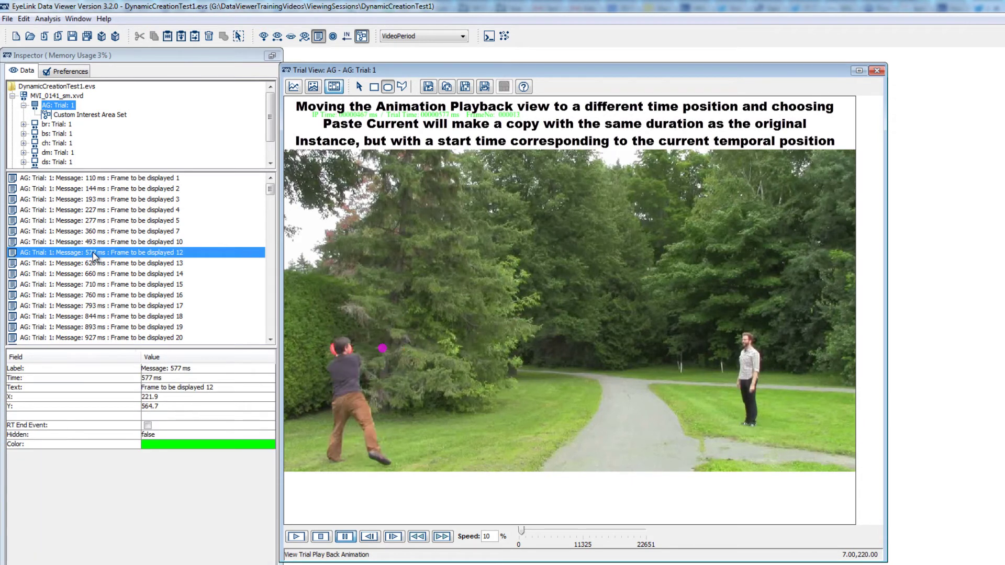
right_click(337, 332)
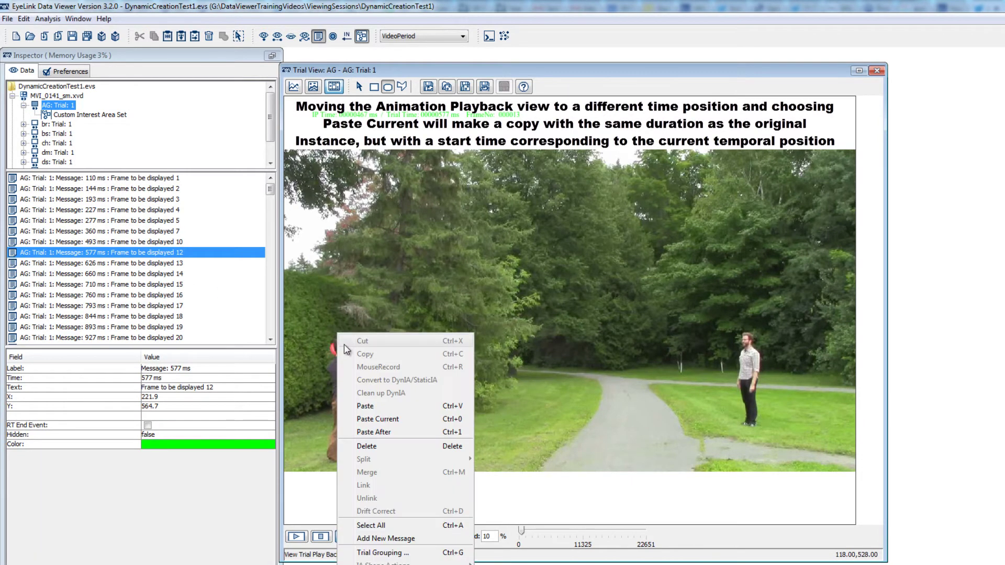
left_click(370, 419)
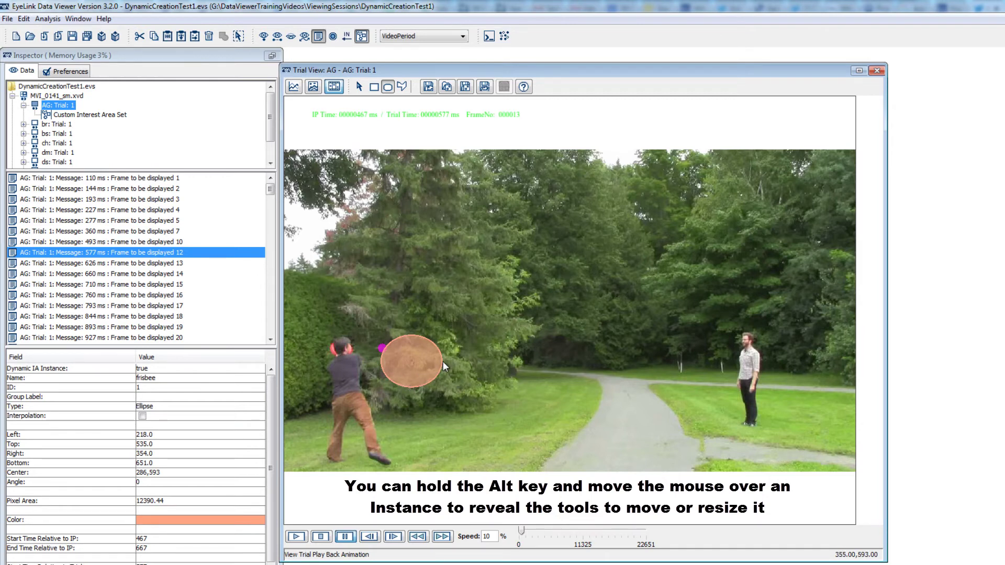
left_click_drag(420, 359, 351, 344)
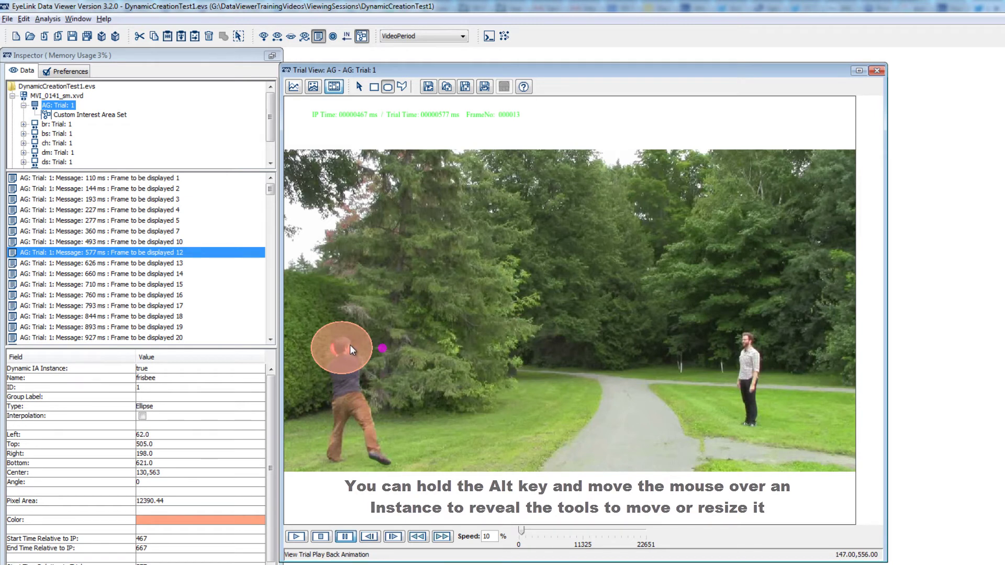
Paste a copy after the ellipse instance and move it onto the thrower (668–868 ms).
right_click(349, 344)
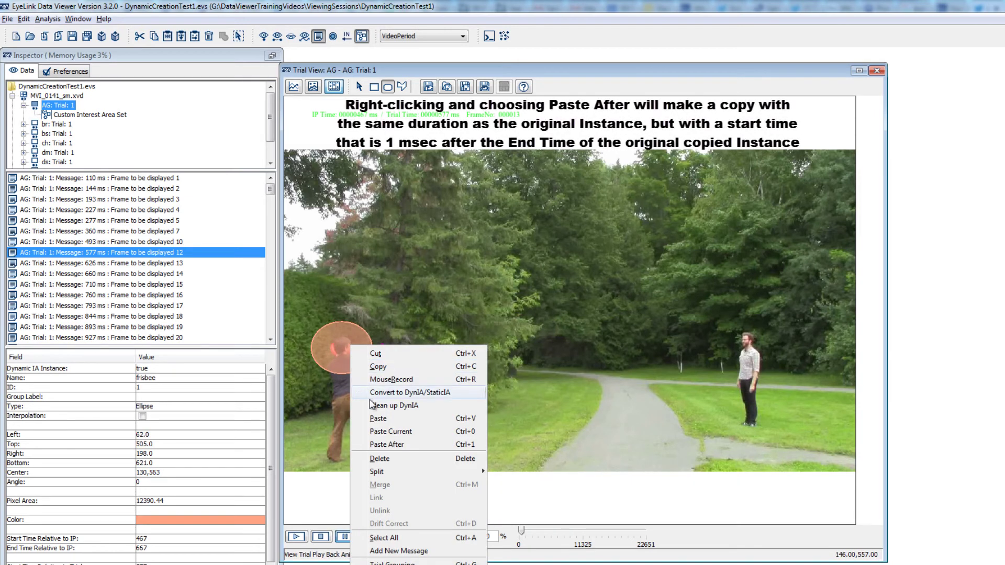
left_click(387, 444)
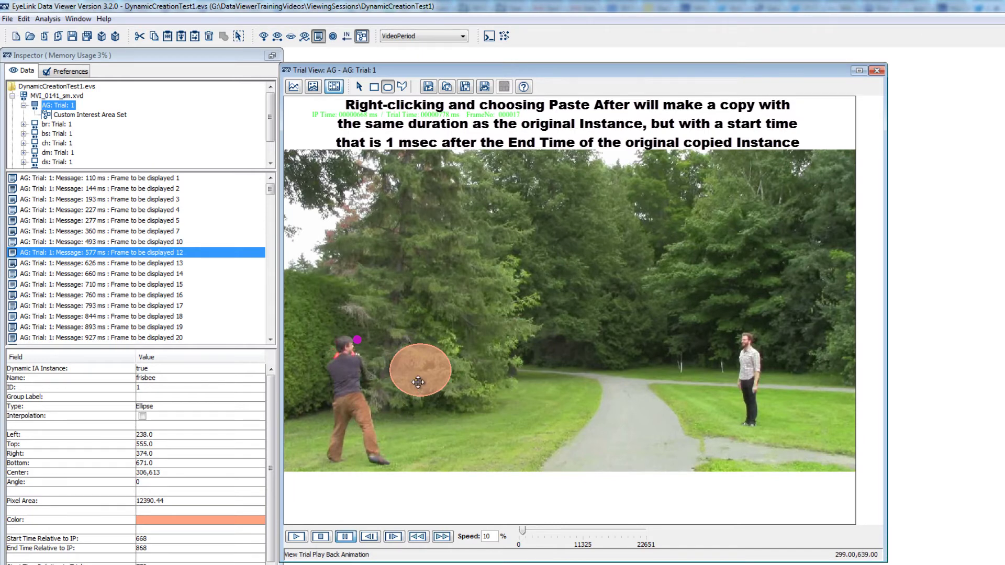
left_click_drag(418, 382, 342, 367)
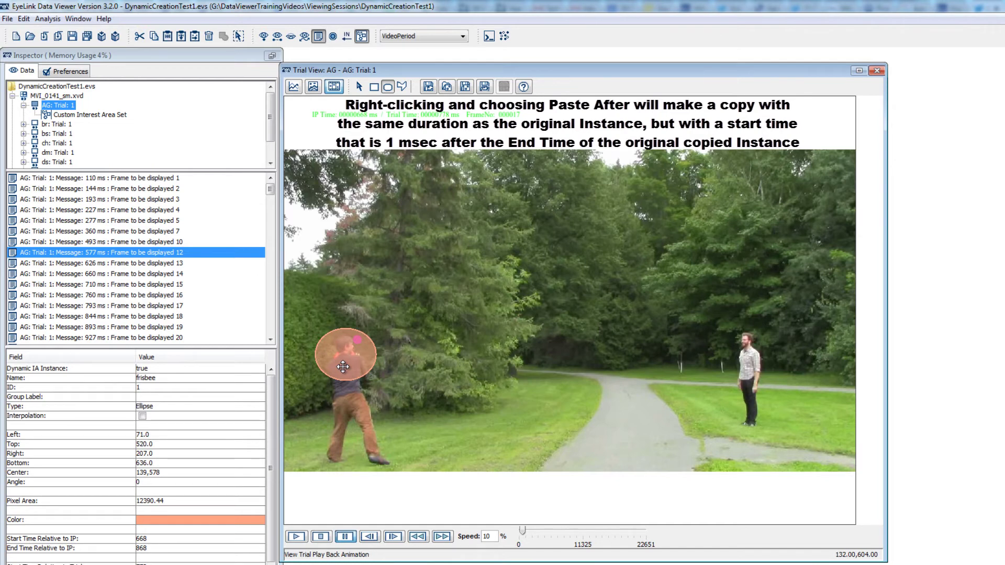
Select the 1: frisbee interest area and enable Interpolation.
left_click(111, 114)
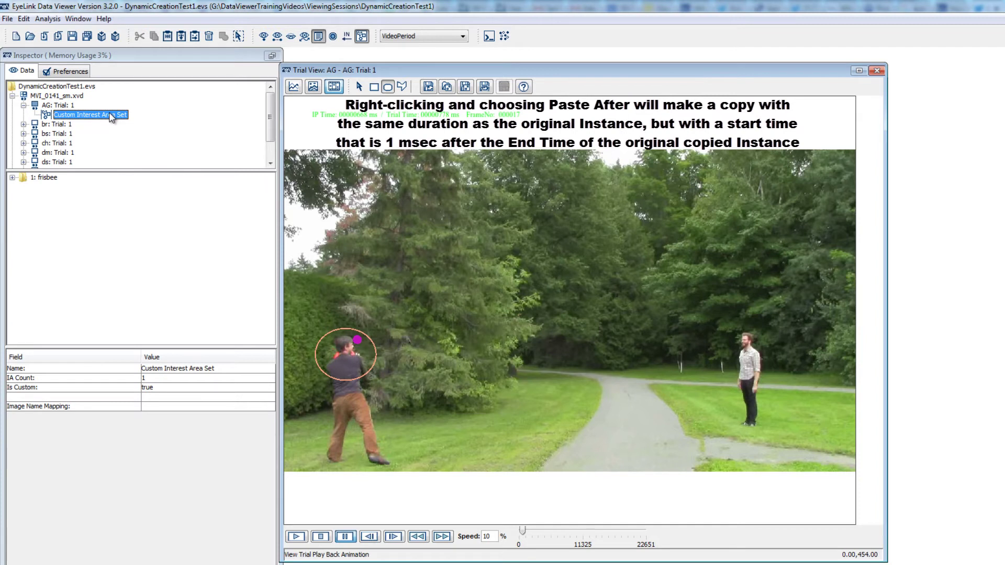
left_click(13, 178)
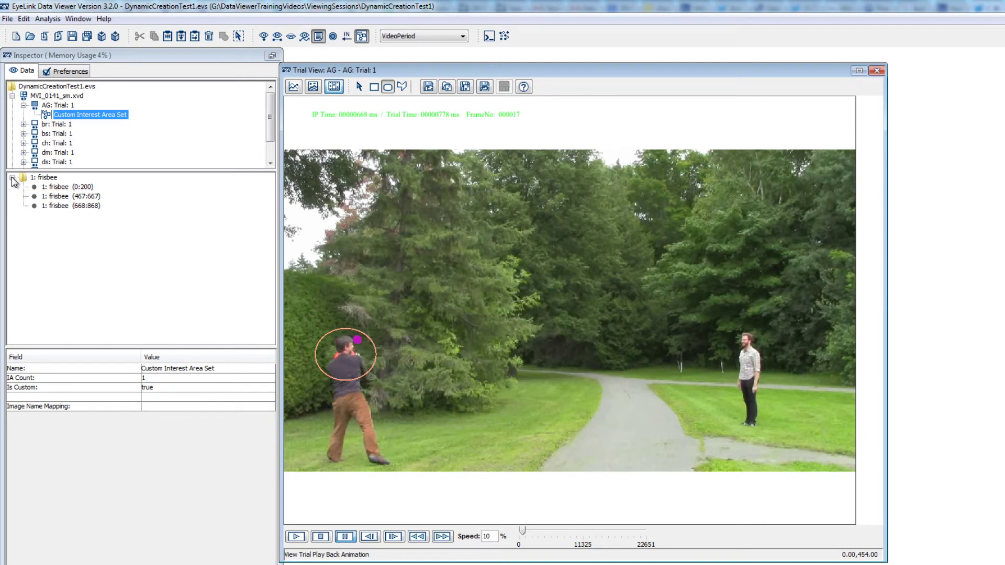
left_click(44, 177)
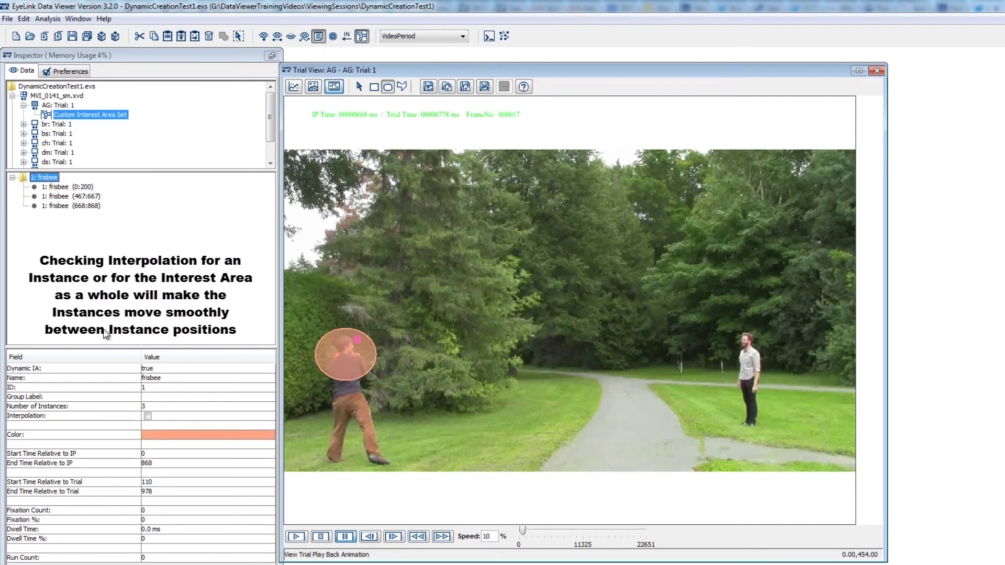
left_click(147, 416)
Delete the 467:667 and 668:868 frisbee instances together, confirming with Yes.
left_click(81, 197)
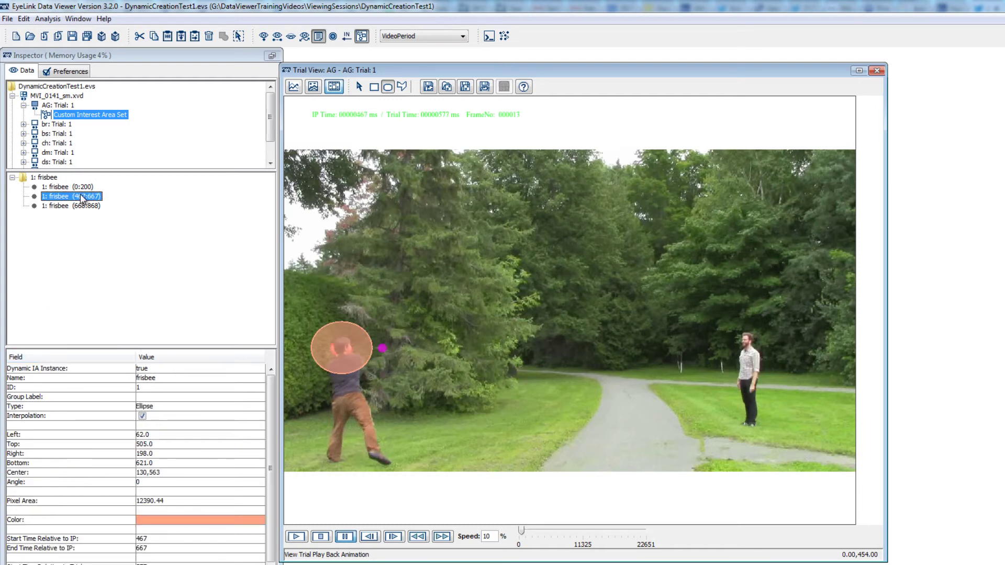
left_click(83, 206, "shift")
right_click(83, 206)
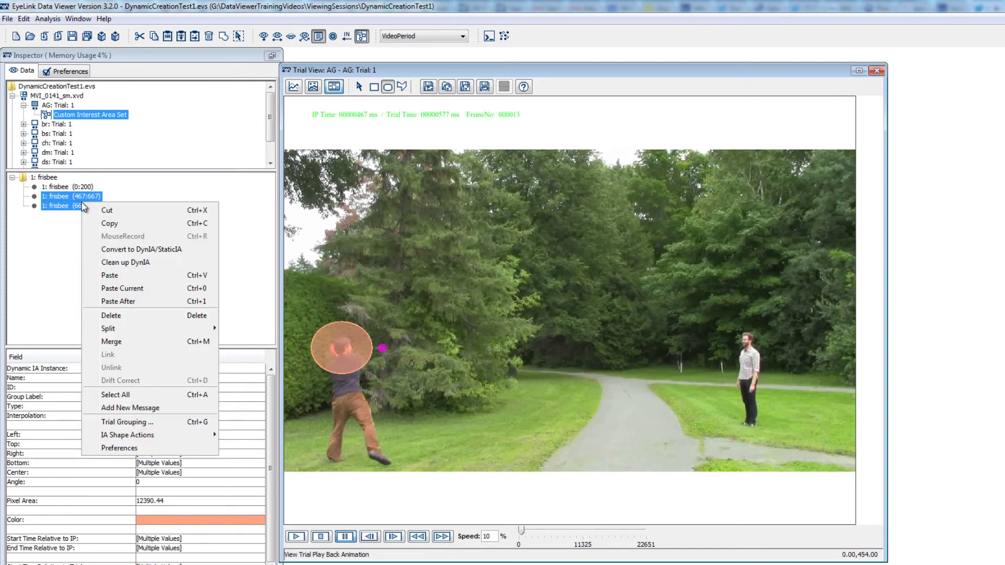
left_click(116, 316)
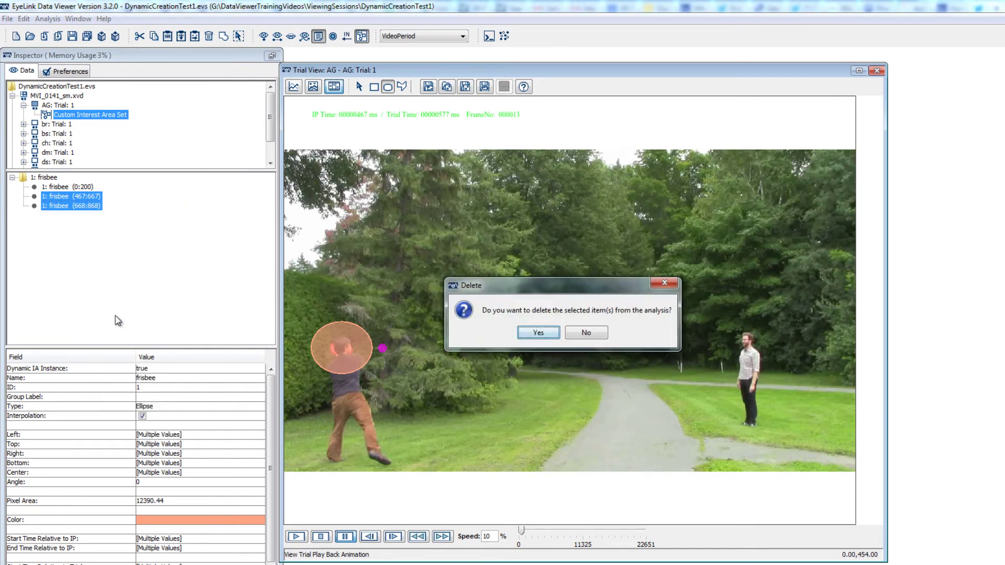
left_click(528, 335)
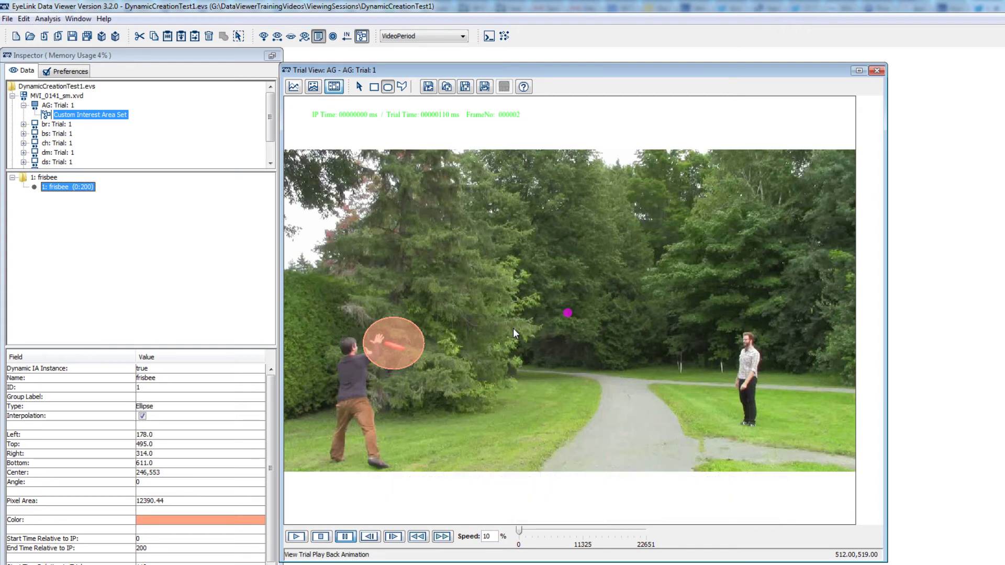
Switch the frisbee ellipse to MouseRecord mode and enter 1 in the playback Speed field.
right_click(402, 343)
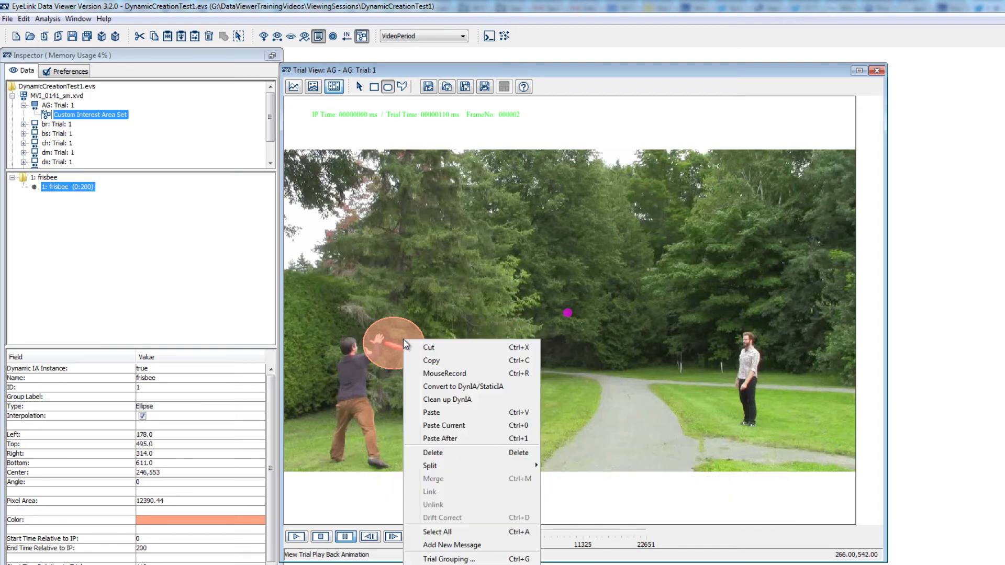
left_click(423, 374)
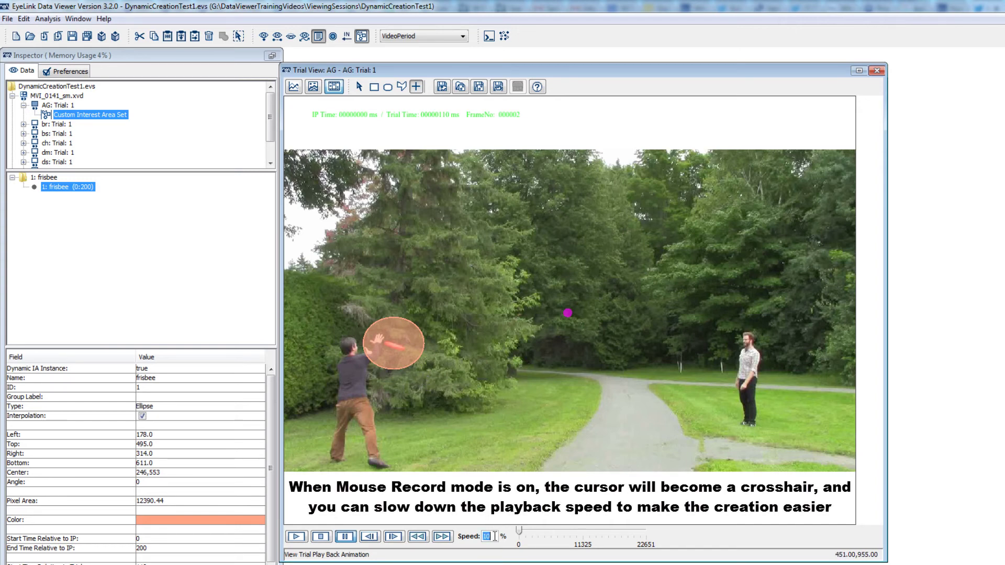
type("1")
Play the trial and record ellipse instances on the frisbee from the thrower as it dips.
left_click(296, 535)
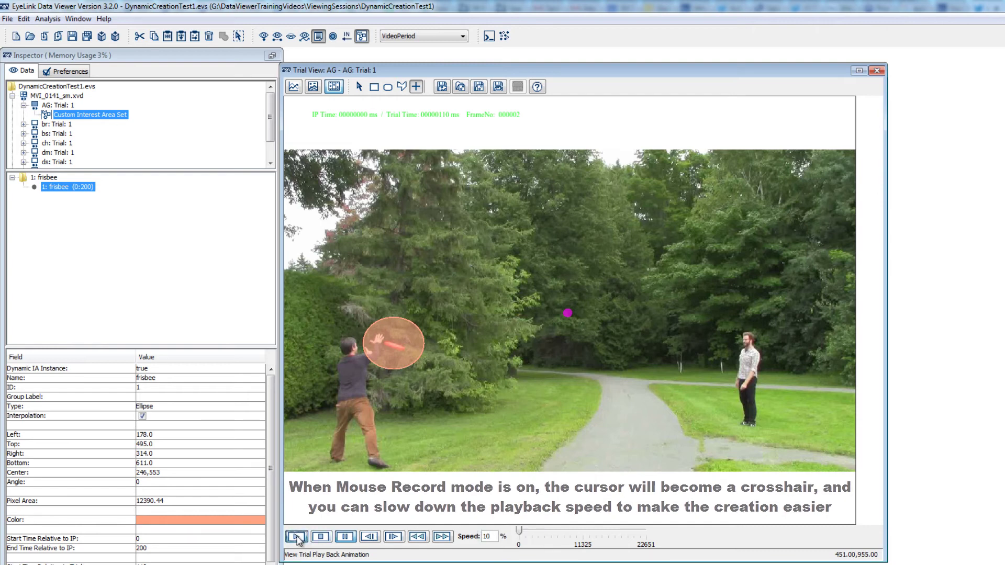
left_click(380, 348)
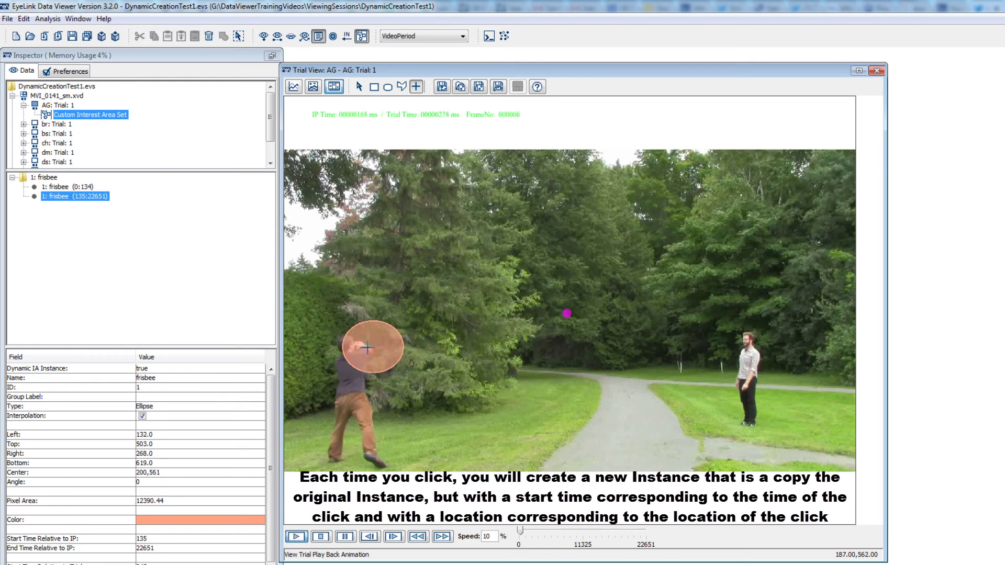
left_click(363, 349)
left_click(357, 349)
left_click(353, 348)
left_click(350, 348)
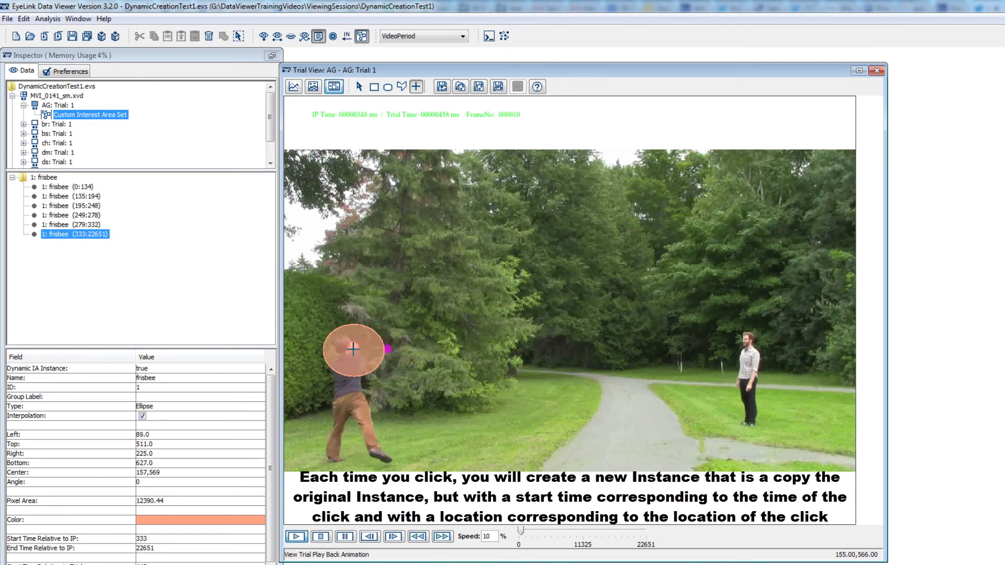
left_click(349, 347)
left_click(347, 347)
left_click(344, 348)
left_click(342, 348)
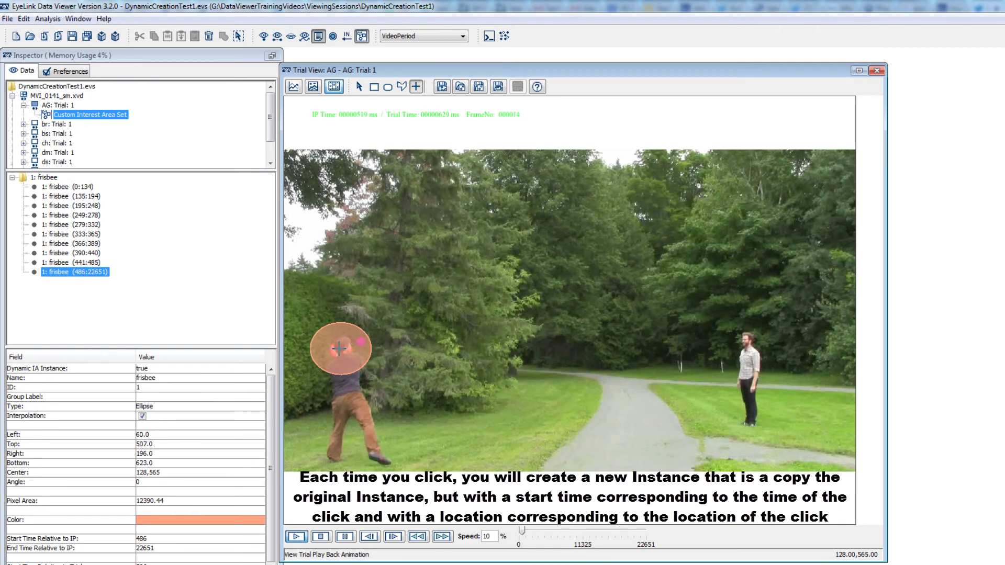
left_click(340, 348)
left_click(341, 349)
left_click(342, 351)
left_click(344, 353)
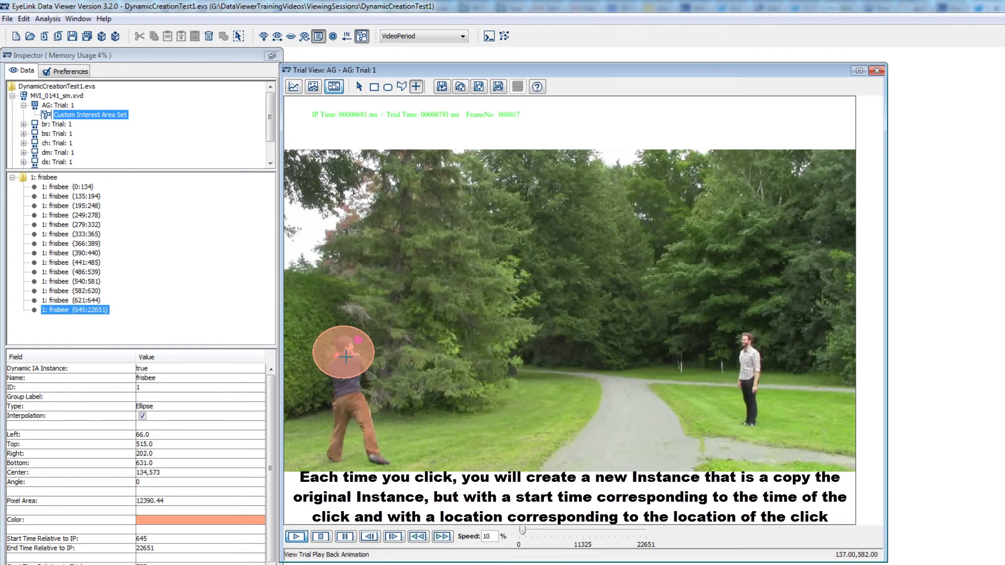
left_click(347, 356)
left_click(348, 358)
left_click(350, 361)
left_click(353, 364)
left_click(356, 369)
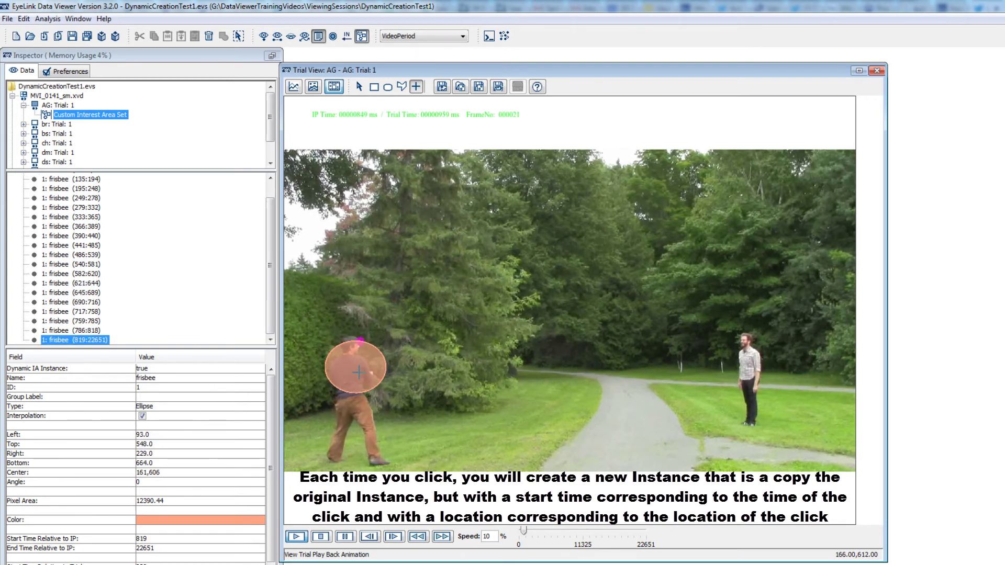
left_click(359, 373)
left_click(363, 378)
Keep recording instances as the frisbee rises and flies right to the catcher.
left_click(365, 380)
left_click(366, 381)
left_click(368, 382)
left_click(370, 383)
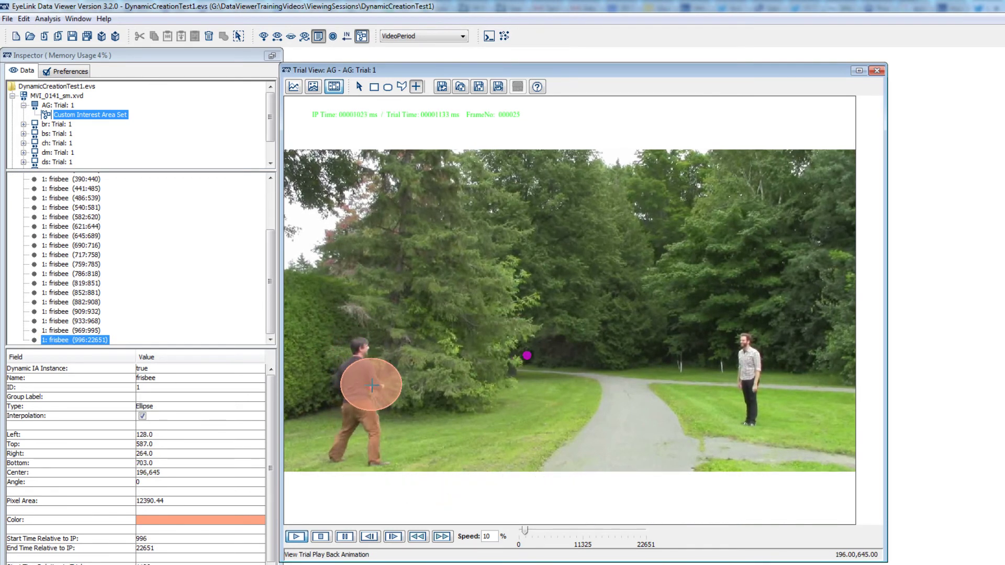
left_click(371, 386)
left_click(373, 386)
left_click(375, 386)
left_click(376, 386)
left_click(379, 384)
left_click(380, 383)
left_click(382, 383)
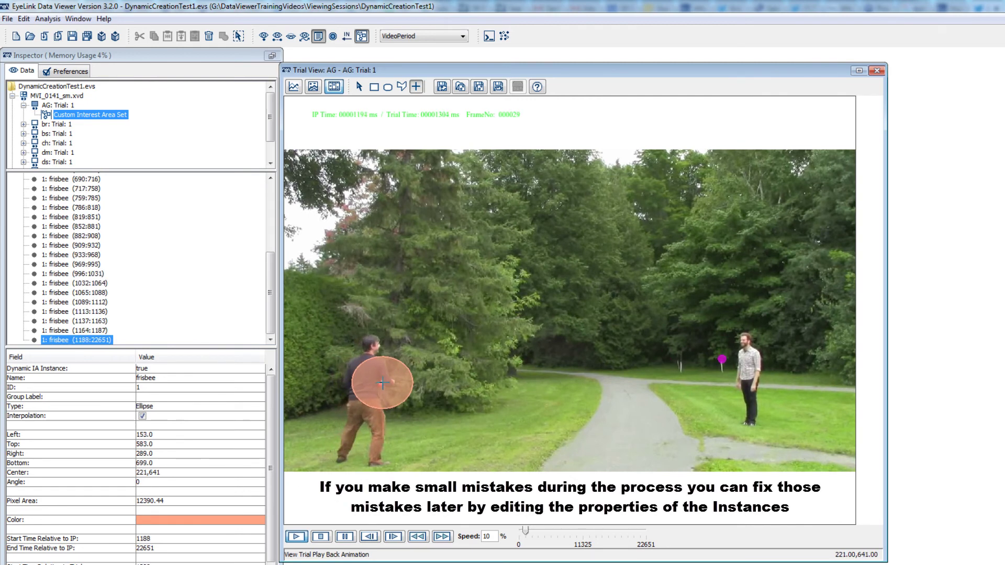
left_click(384, 382)
left_click(384, 382)
left_click(385, 380)
left_click(386, 380)
left_click(387, 379)
left_click(388, 378)
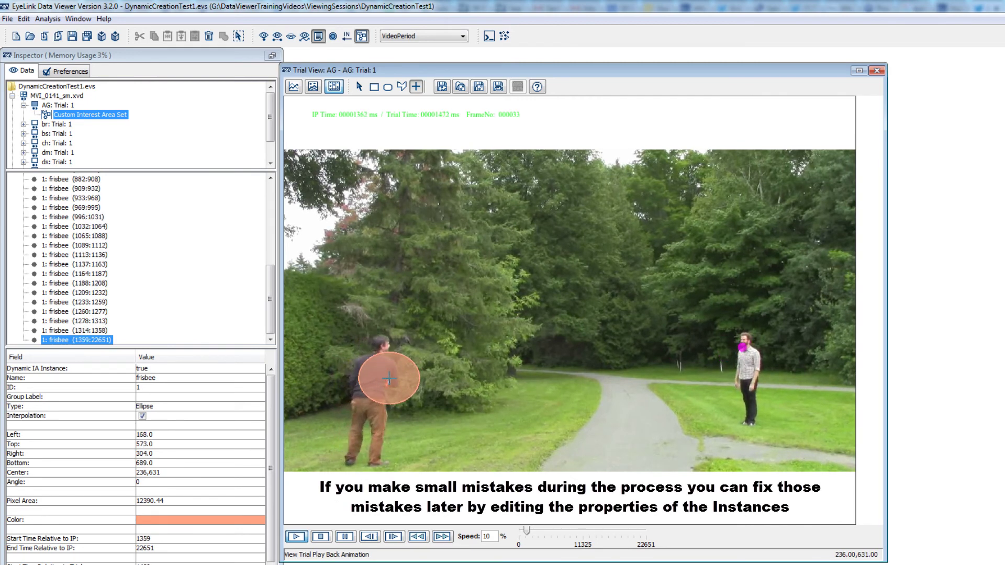
left_click(388, 378)
left_click(392, 377)
left_click(394, 377)
left_click(397, 376)
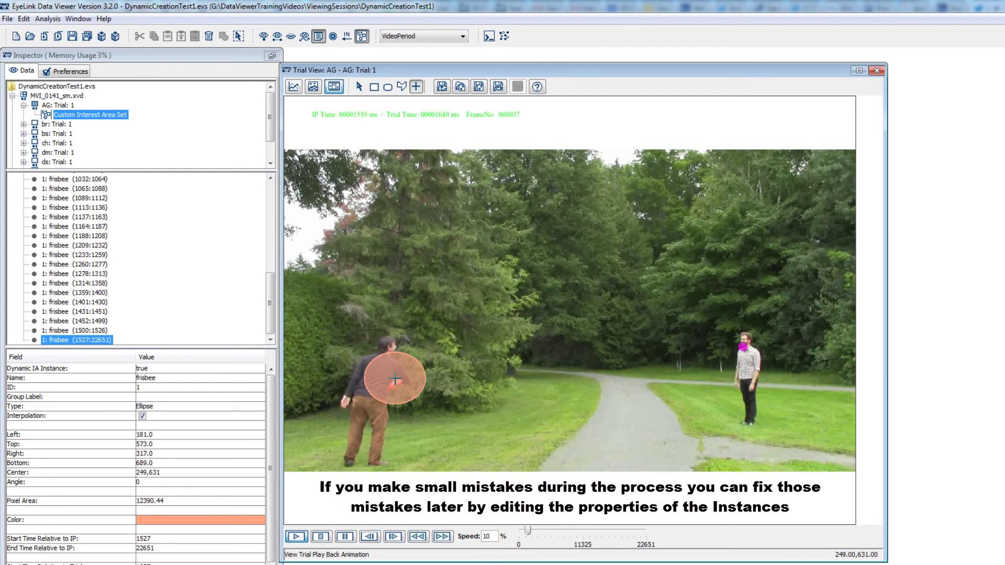
left_click(399, 375)
left_click(401, 375)
mouse_move(402, 374)
left_mouse_down()
mouse_move(587, 335)
mouse_move(681, 332)
mouse_move(732, 341)
mouse_move(727, 368)
left_mouse_up()
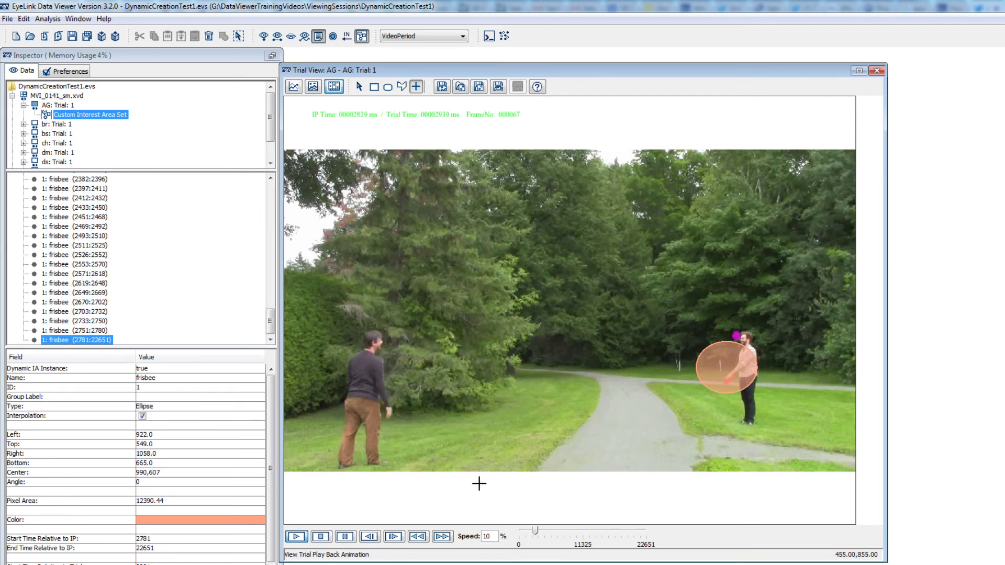
Pause playback and narrow the final 2781:22651 ellipse so its left edge is at 934.
left_click(343, 537)
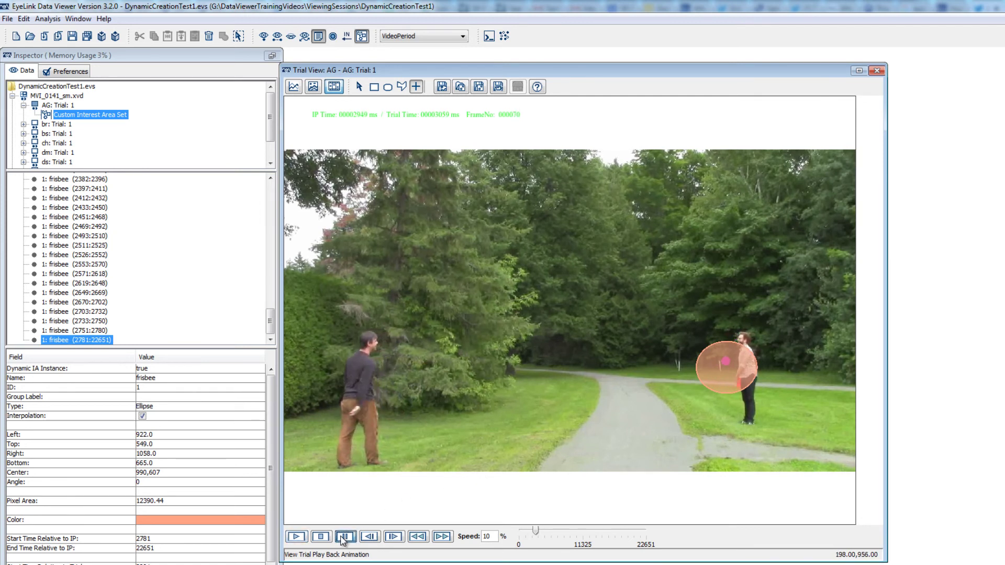
left_click(185, 431)
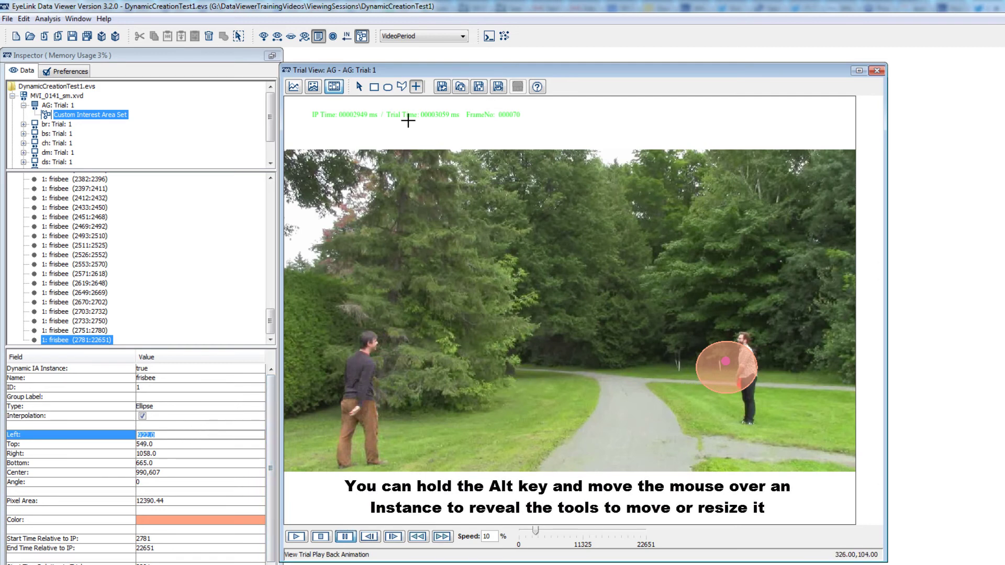
left_click(359, 87)
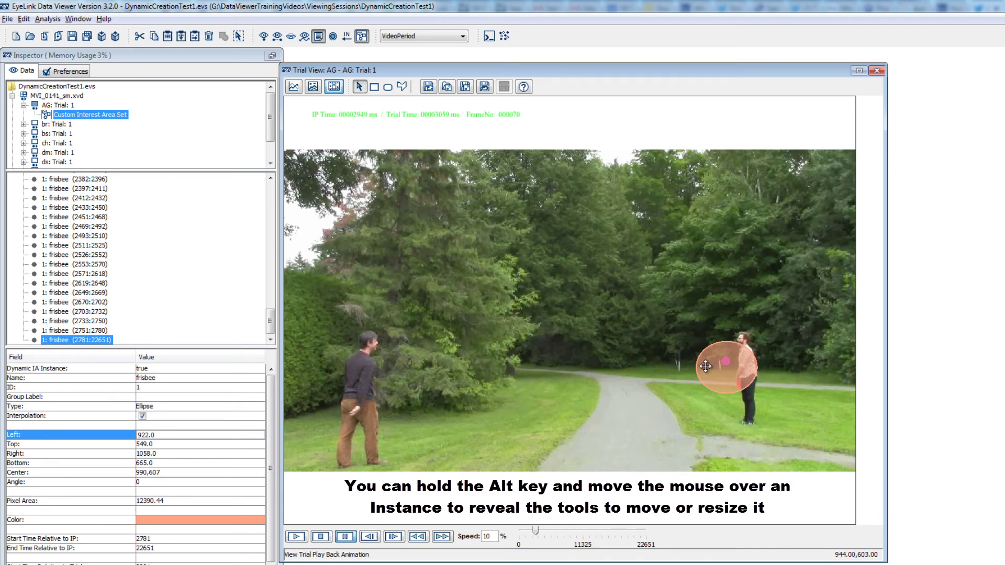
mouse_move(697, 365)
left_mouse_down()
mouse_move(684, 365)
mouse_move(701, 365)
left_mouse_up()
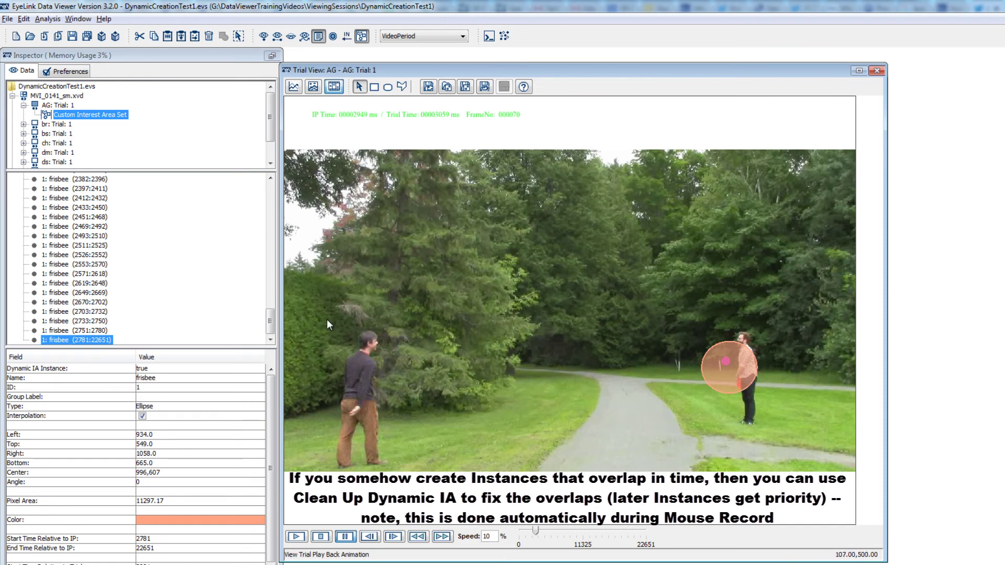
left_click_drag(270, 320, 262, 190)
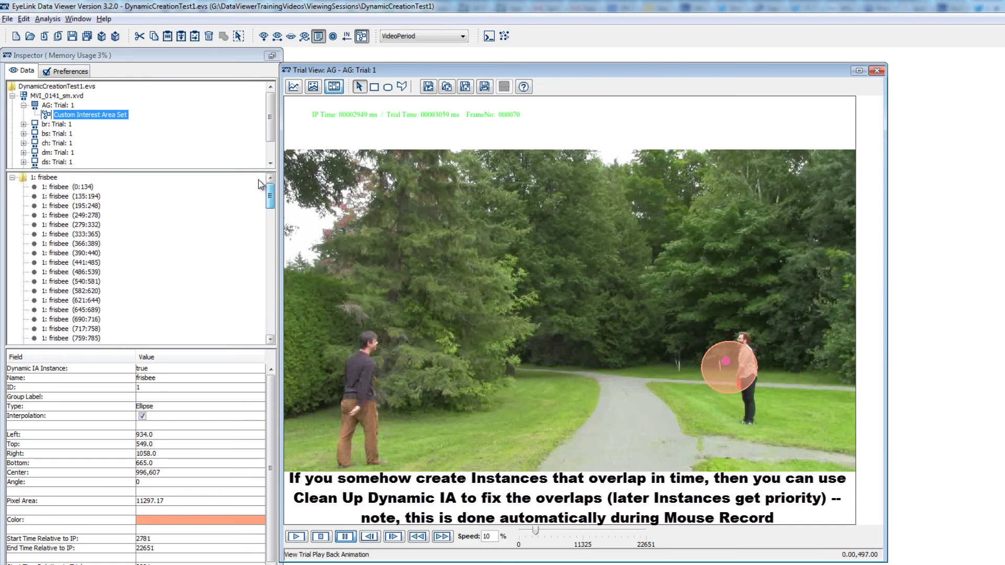
Run Clean up DynIA on the 1: frisbee area to remove overlapping instances.
left_click(52, 179)
right_click(53, 179)
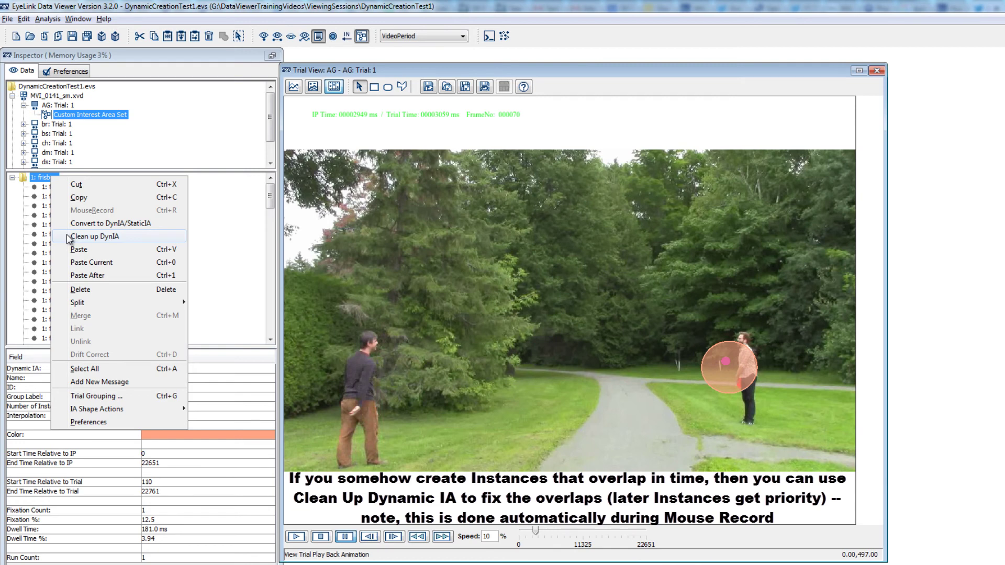
left_click(207, 241)
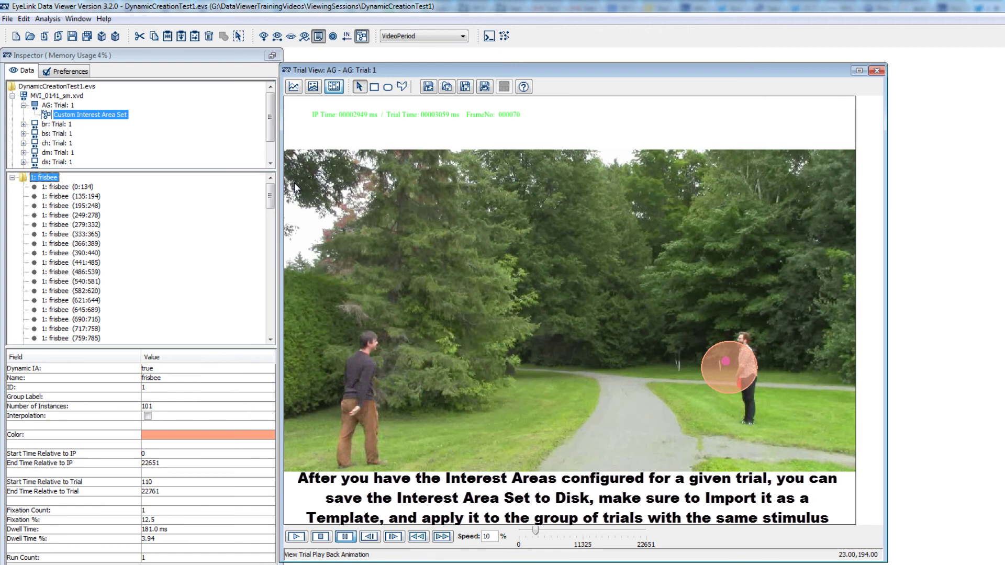
Save the interest area set to the Desktop as test1.ias and add it to the templates.
left_click(465, 88)
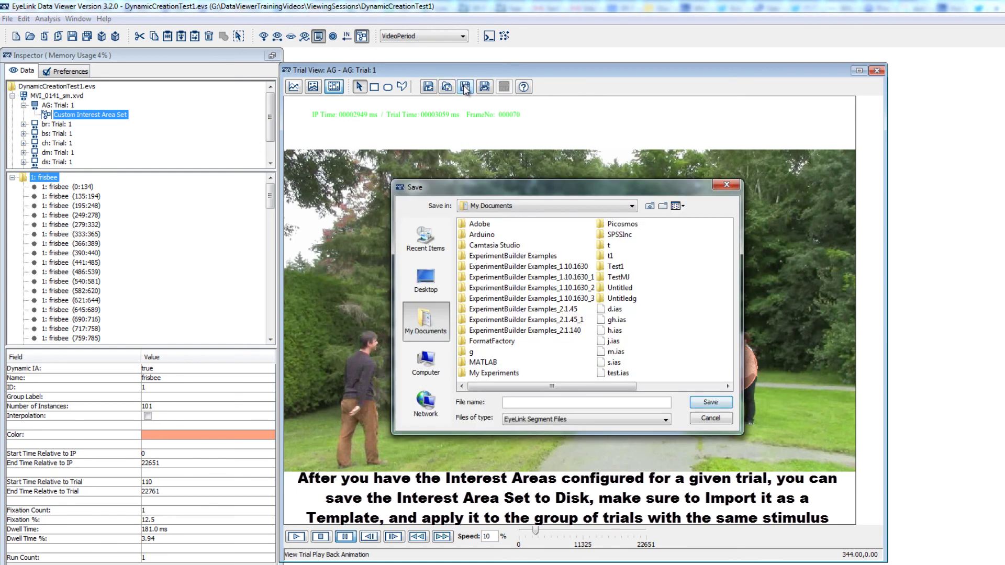
left_click(425, 280)
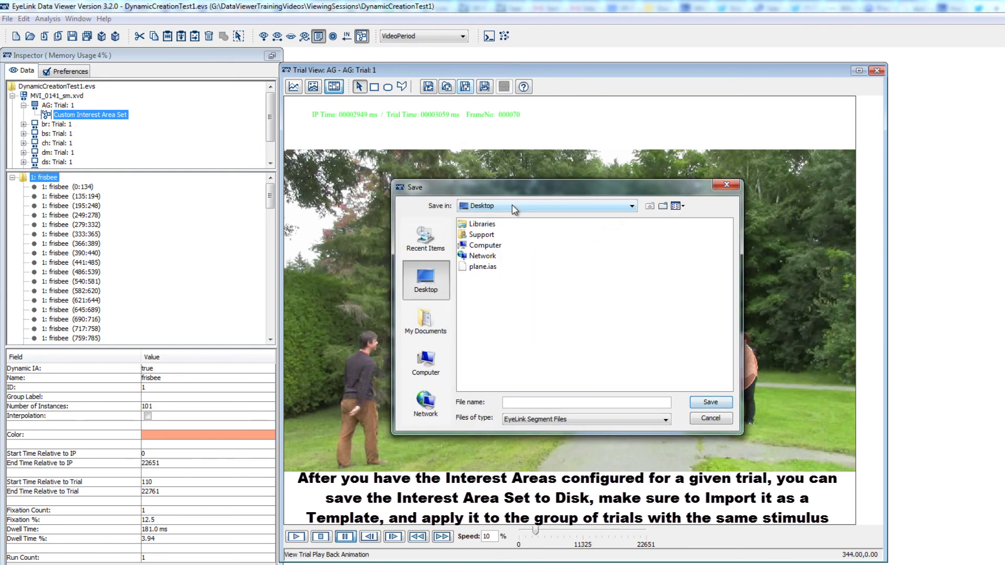
left_click(517, 403)
type("test.i")
key("Return")
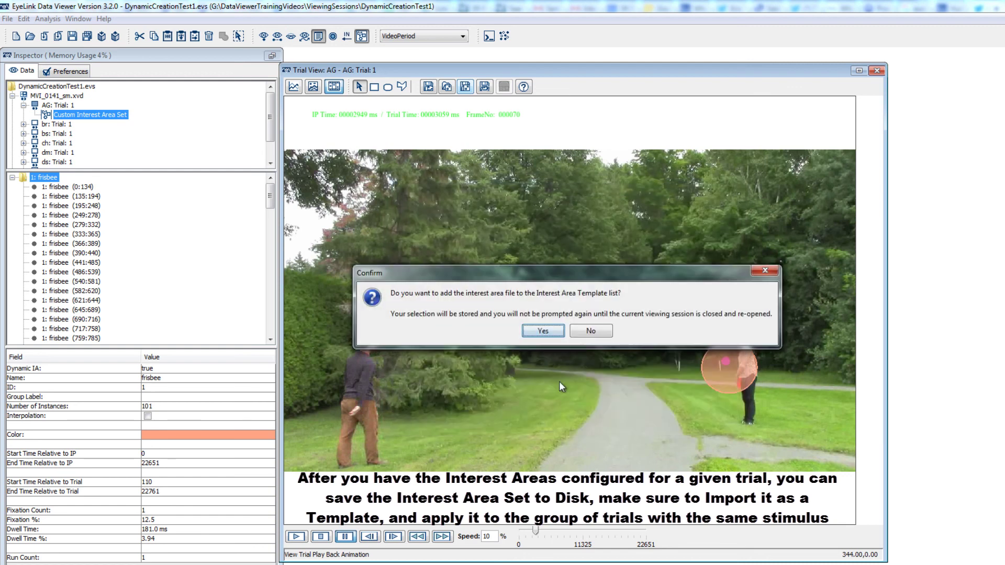
left_click(542, 330)
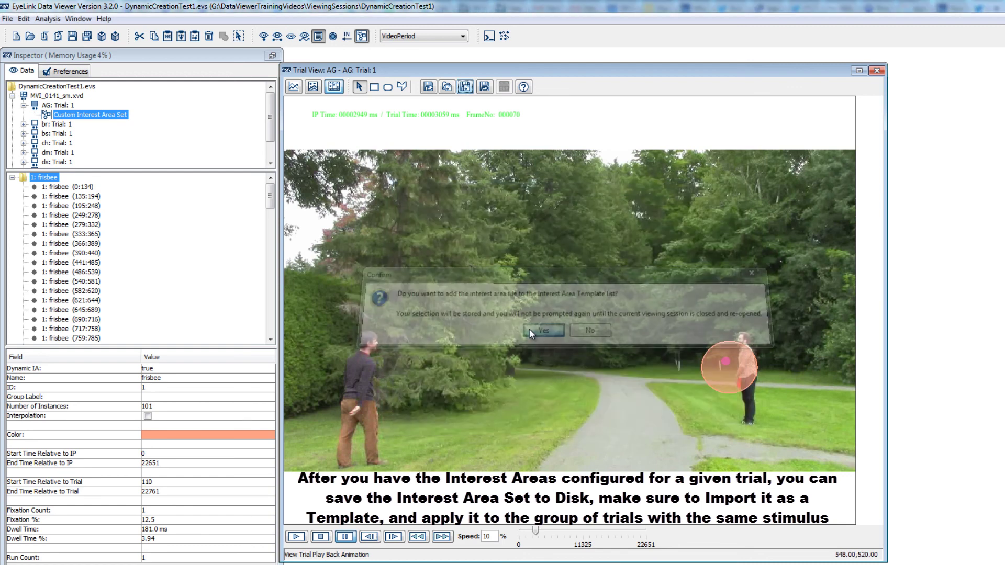
Set test1.ias as the Default Interest Area Set for MVI_0141_sm.xvd.
left_click(58, 96)
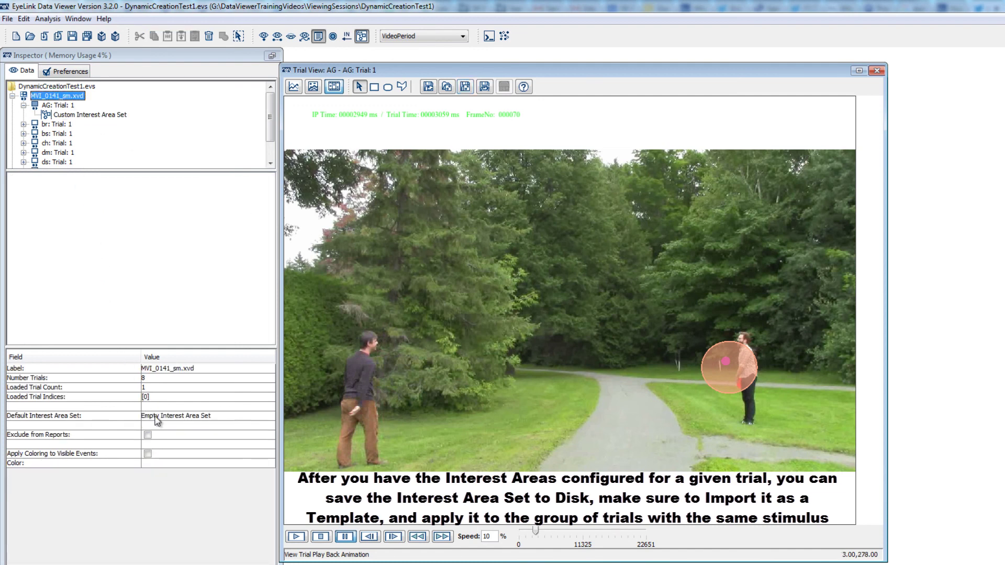
left_click(155, 416)
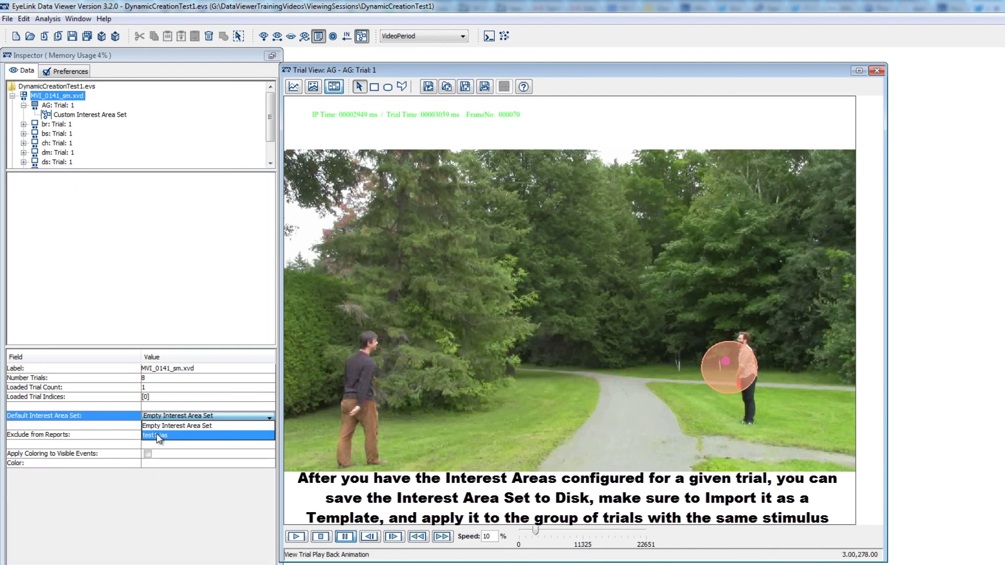
left_click(157, 436)
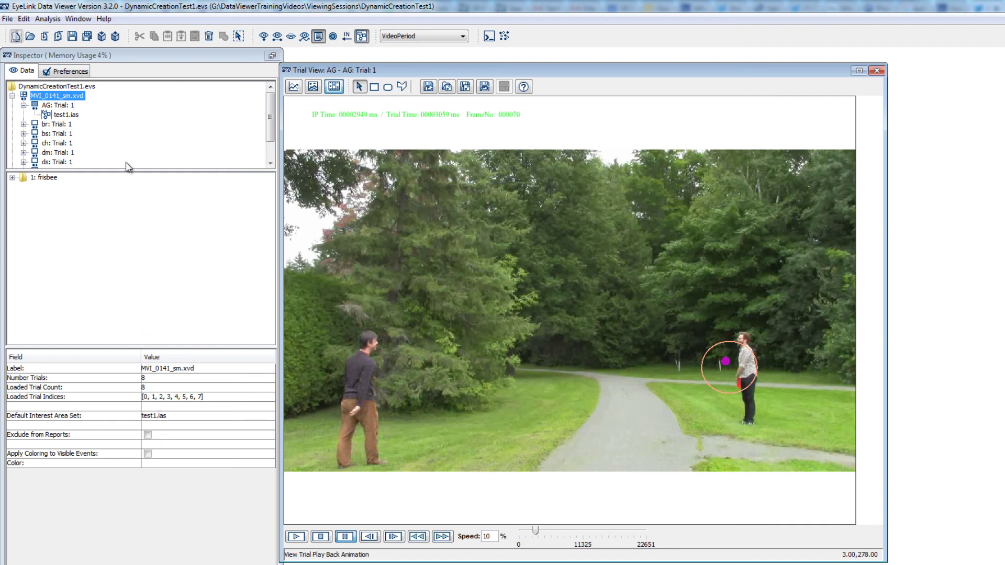
left_click(104, 19)
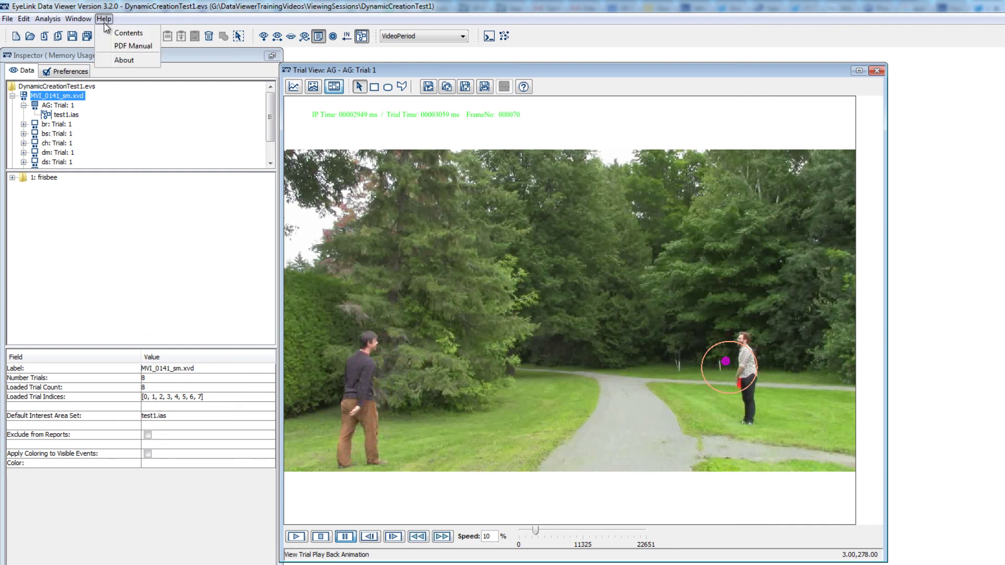
Open the Help Contents to Interest Areas under 'Working with Events, Samples and Interest Areas'.
left_click(116, 32)
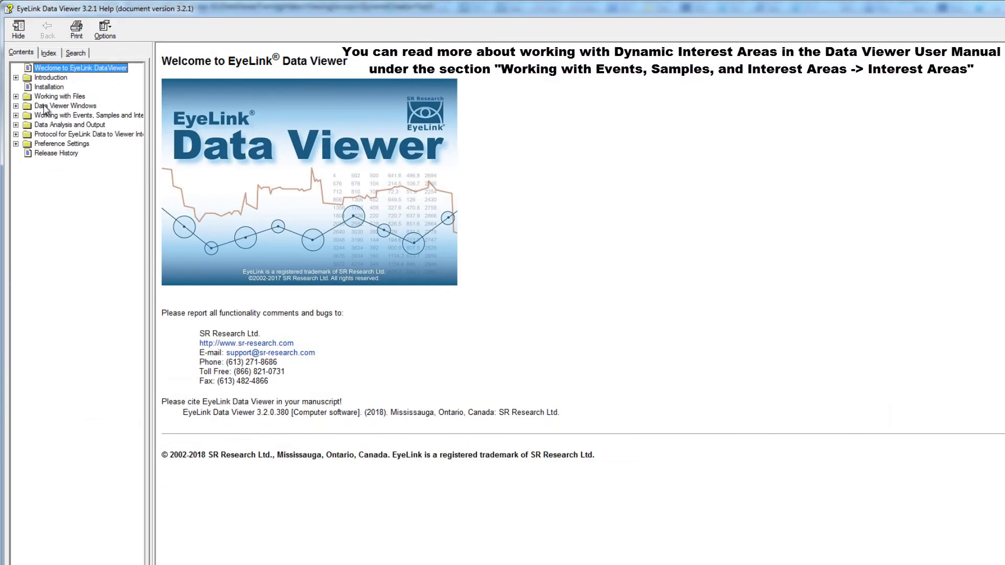
left_click(17, 115)
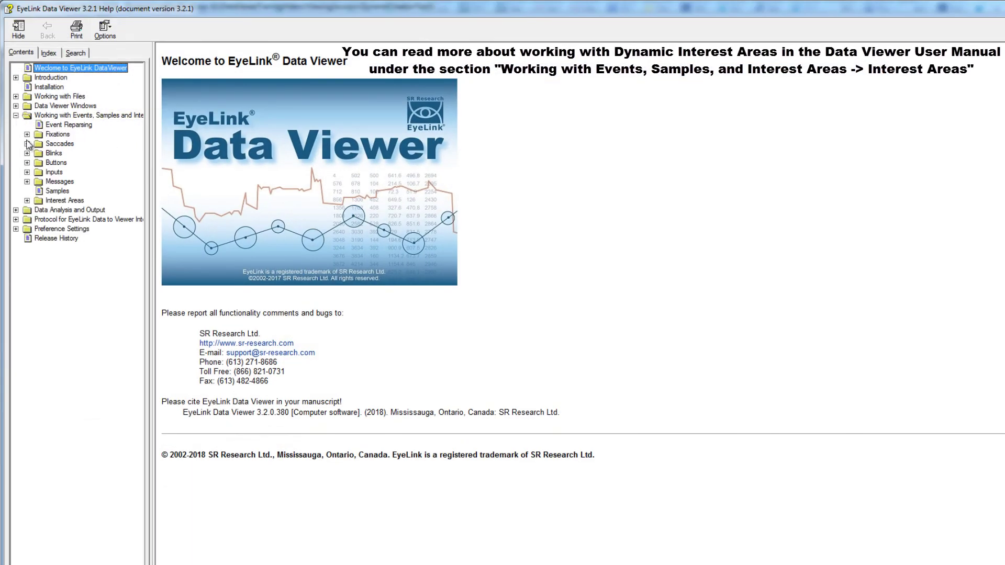
left_click(48, 202)
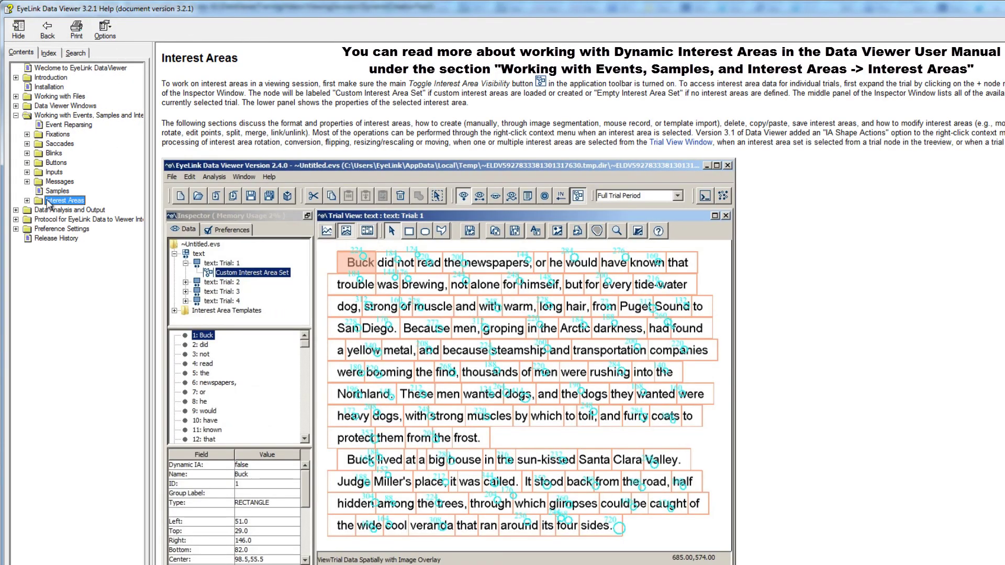